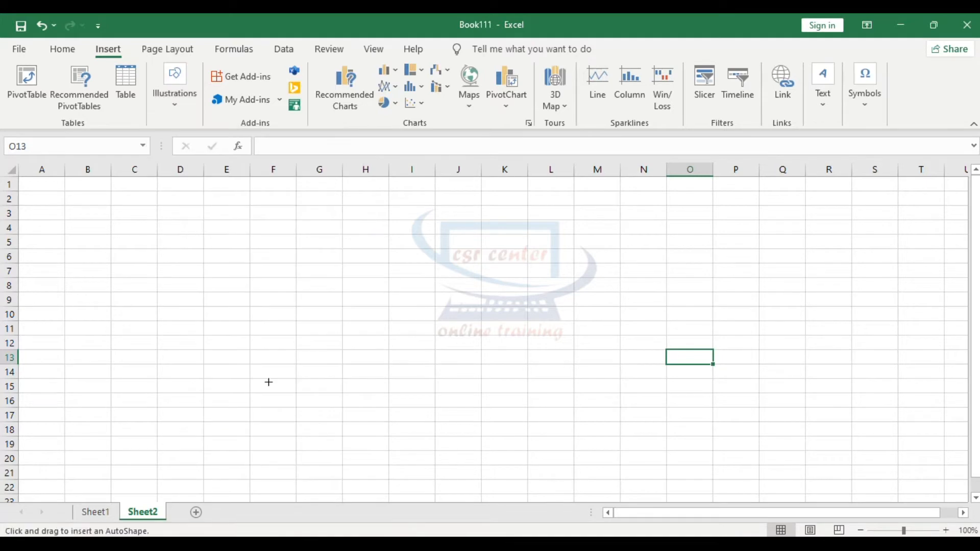
# - Draw a smiley face about 3.47" high and 4.28" wide across columns D to J, and apply the intense orange theme style
pyautogui.moveTo(193, 217)
pyautogui.mouseDown()
pyautogui.moveTo(342, 426)
pyautogui.moveTo(490, 457)
pyautogui.mouseUp()
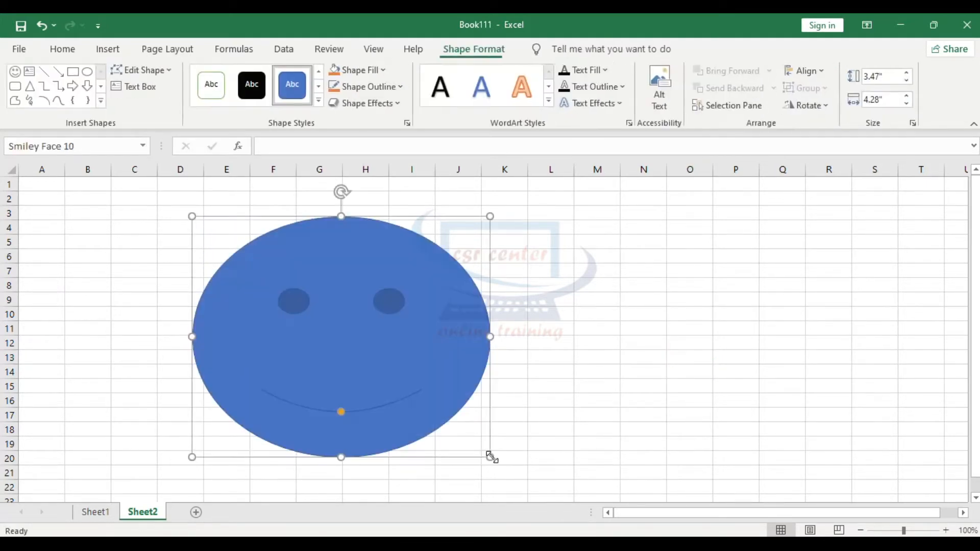
pyautogui.moveTo(454, 342); pyautogui.dragTo(443, 329)
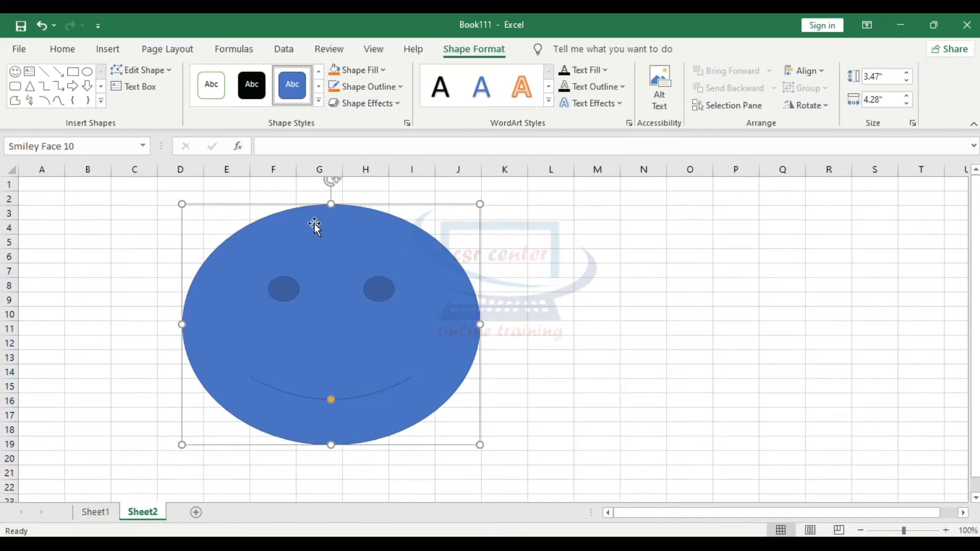
pyautogui.click(318, 101)
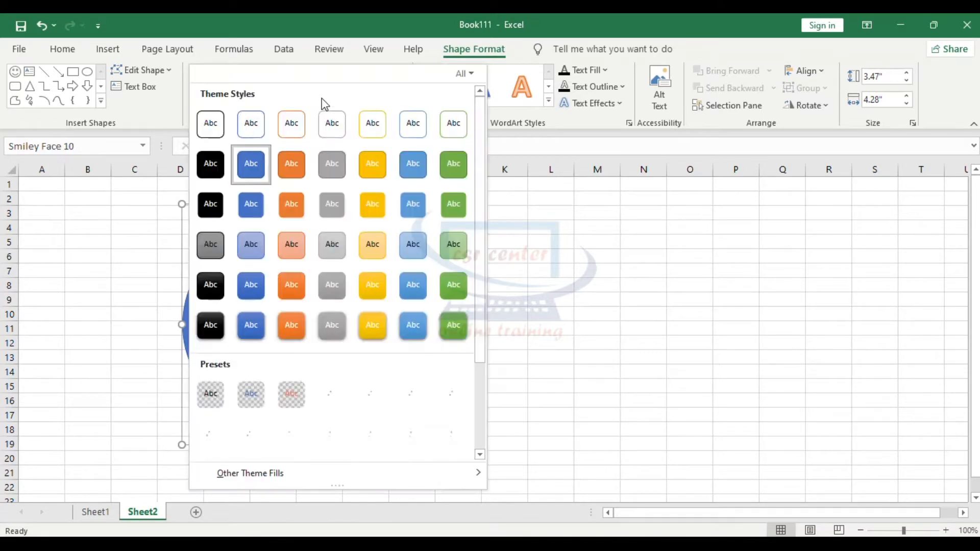
pyautogui.click(292, 324)
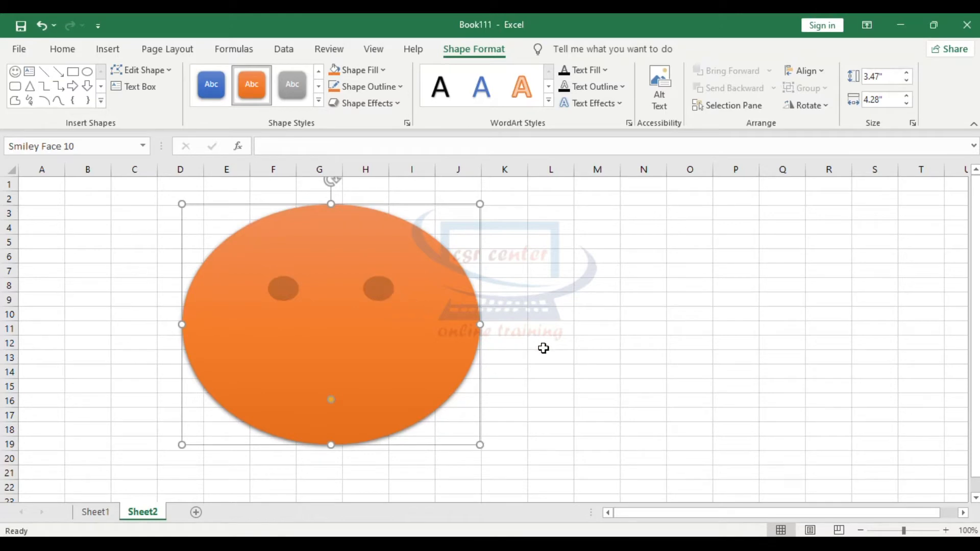
# - Fill the smiley face with standard light blue, and replace that fill with the green water-splash image from the online Water pictures
pyautogui.click(384, 70)
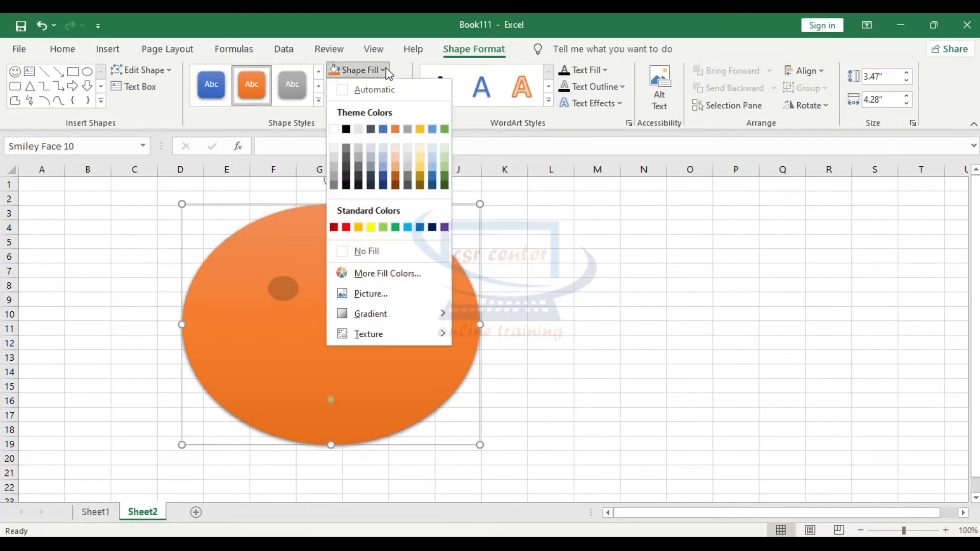
pyautogui.click(407, 224)
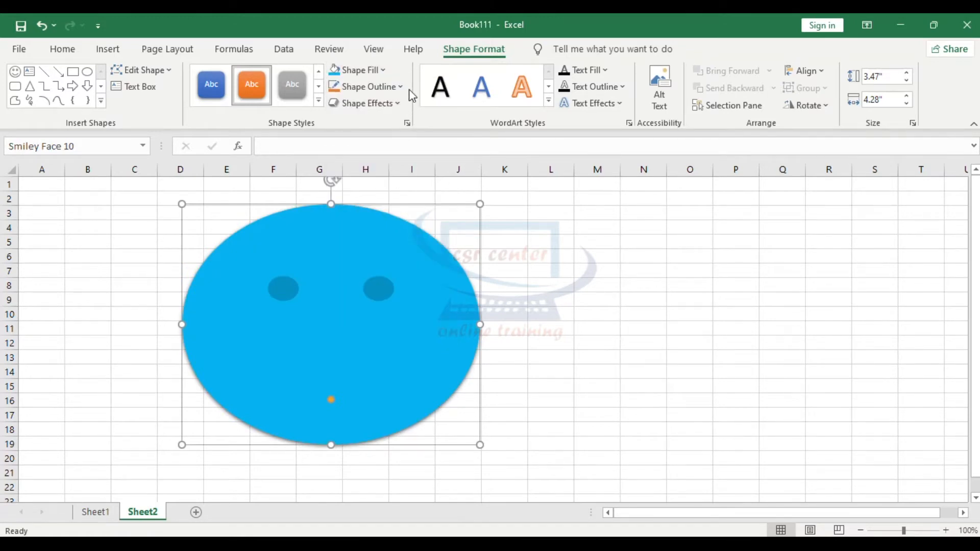
pyautogui.click(383, 71)
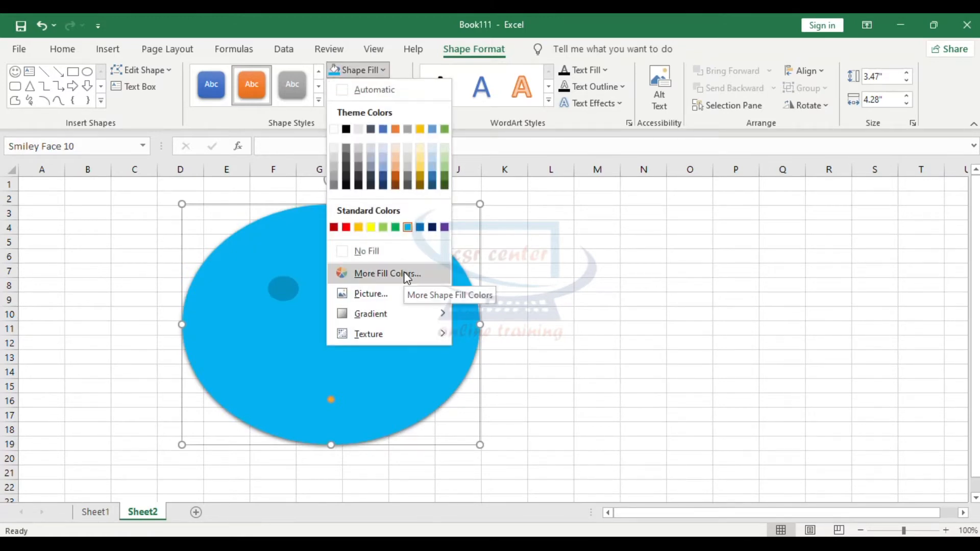
pyautogui.click(375, 294)
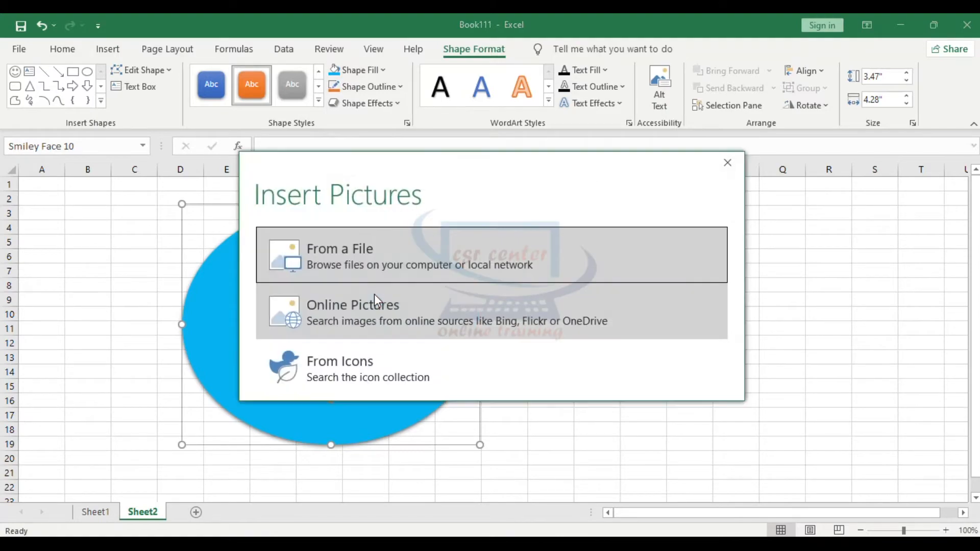
pyautogui.click(391, 313)
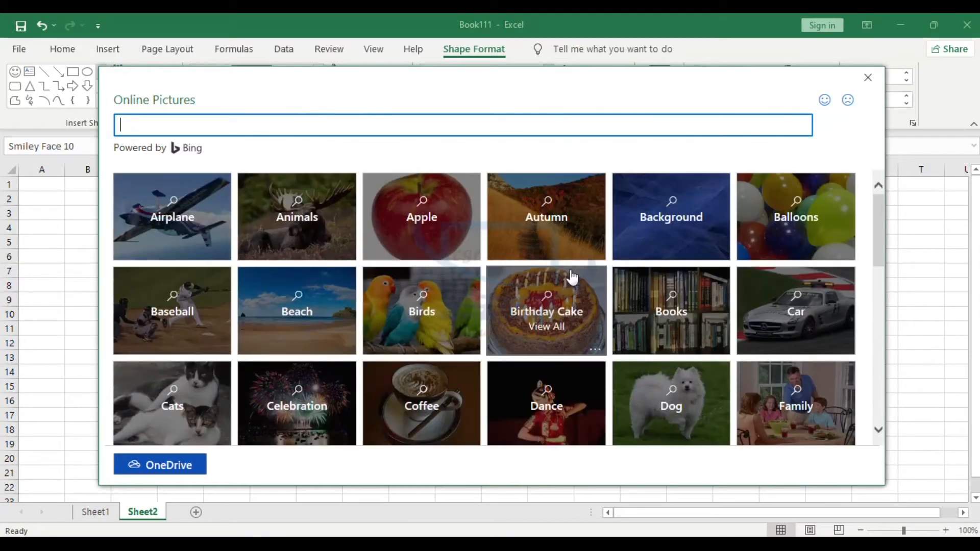
pyautogui.scroll(-5, 572, 278)
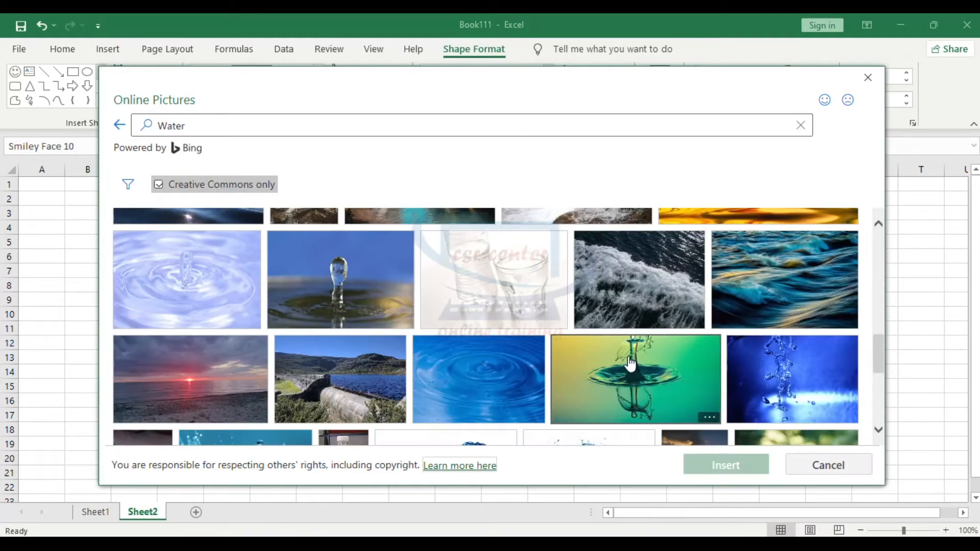
pyautogui.click(642, 366)
pyautogui.click(726, 471)
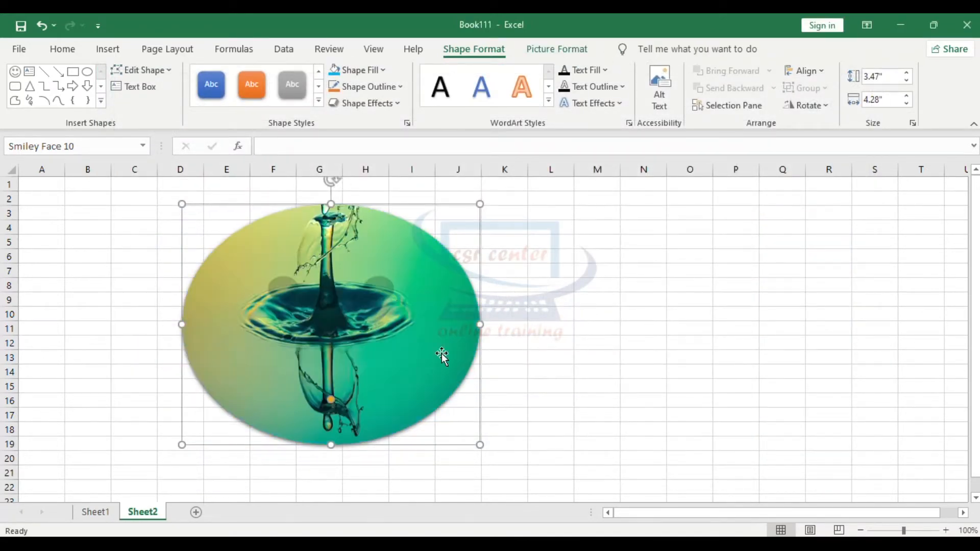
# - Give the smiley face a custom gradient fill with its first stop moved to 21% and coloured light blue
pyautogui.click(357, 70)
pyautogui.moveTo(427, 319)
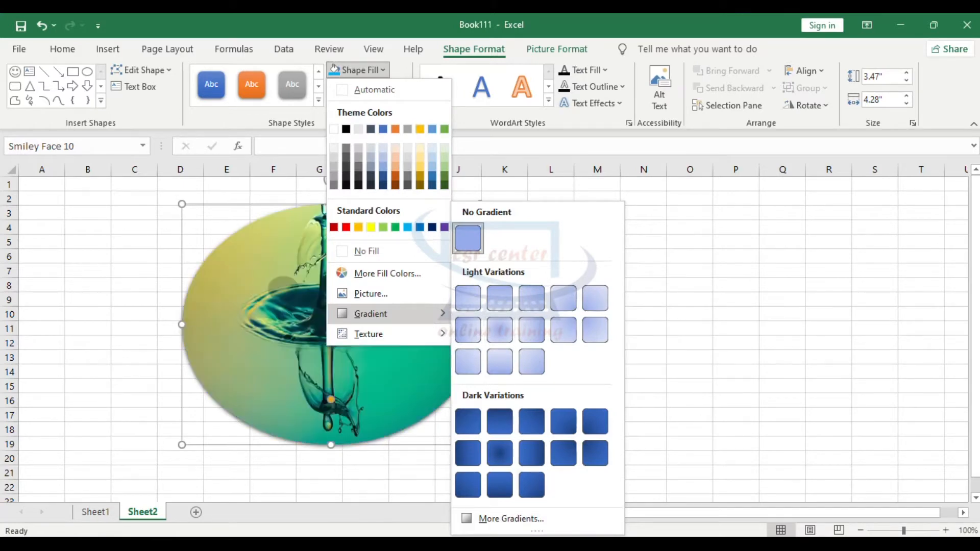
pyautogui.click(497, 520)
pyautogui.click(835, 475)
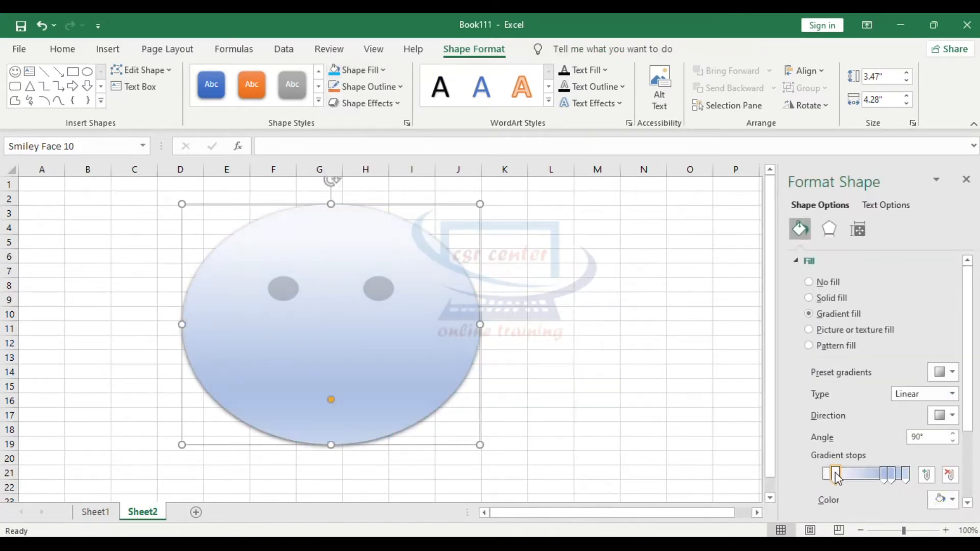
pyautogui.click(946, 482)
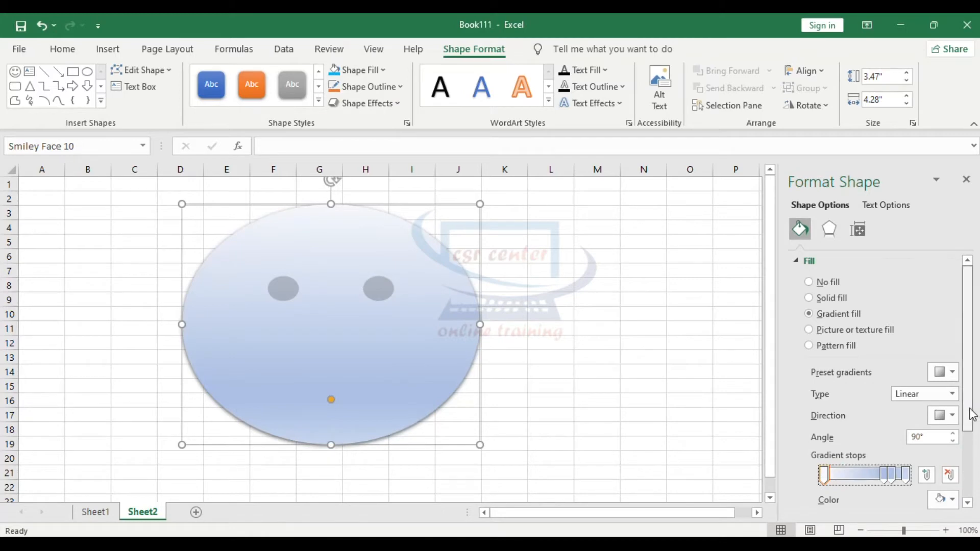
pyautogui.scroll(-3, 879, 383)
pyautogui.click(953, 398)
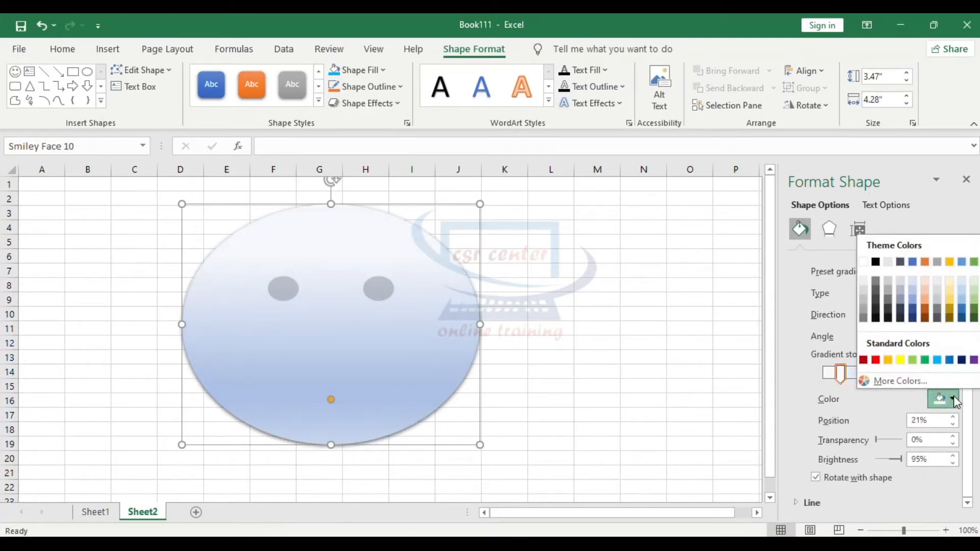
pyautogui.click(937, 361)
# - Move the second gradient stop to 51% and colour it standard yellow
pyautogui.click(866, 374)
pyautogui.moveTo(864, 376); pyautogui.dragTo(860, 376)
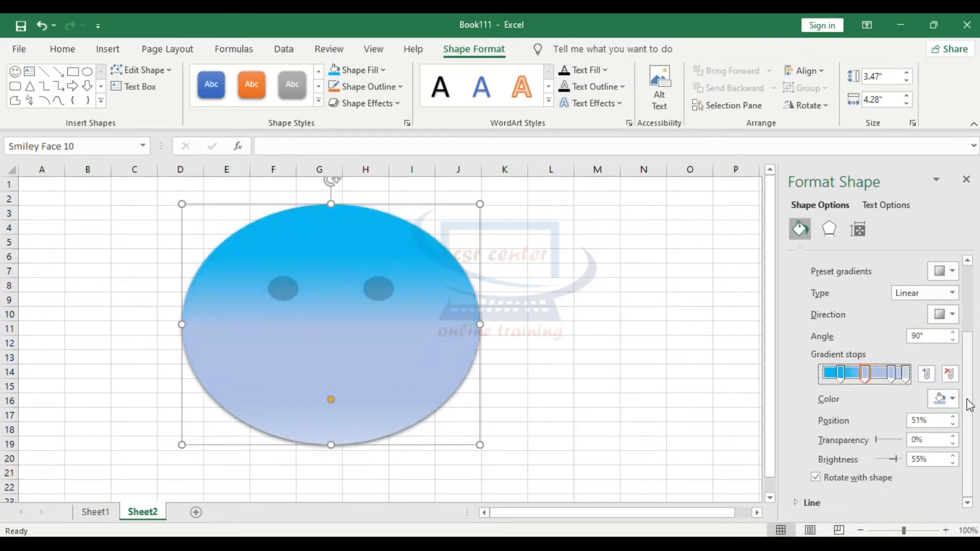
pyautogui.click(953, 399)
pyautogui.click(901, 360)
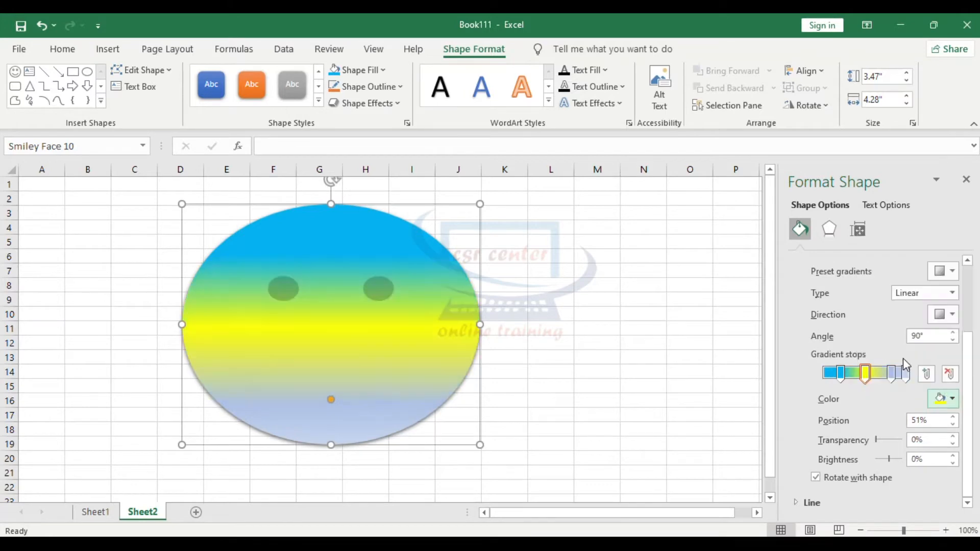
# - Colour the third gradient stop standard red and position it at 74%
pyautogui.click(890, 375)
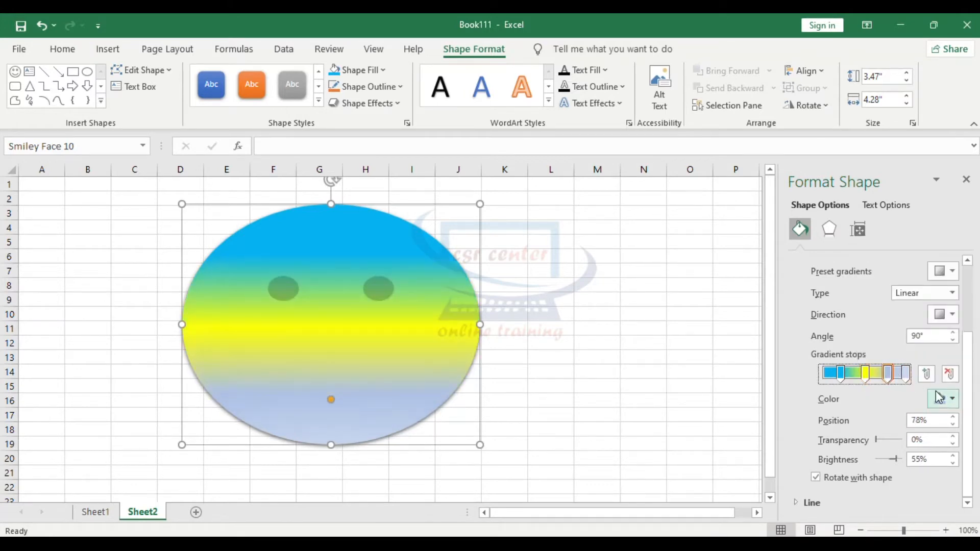
pyautogui.click(952, 398)
pyautogui.click(875, 361)
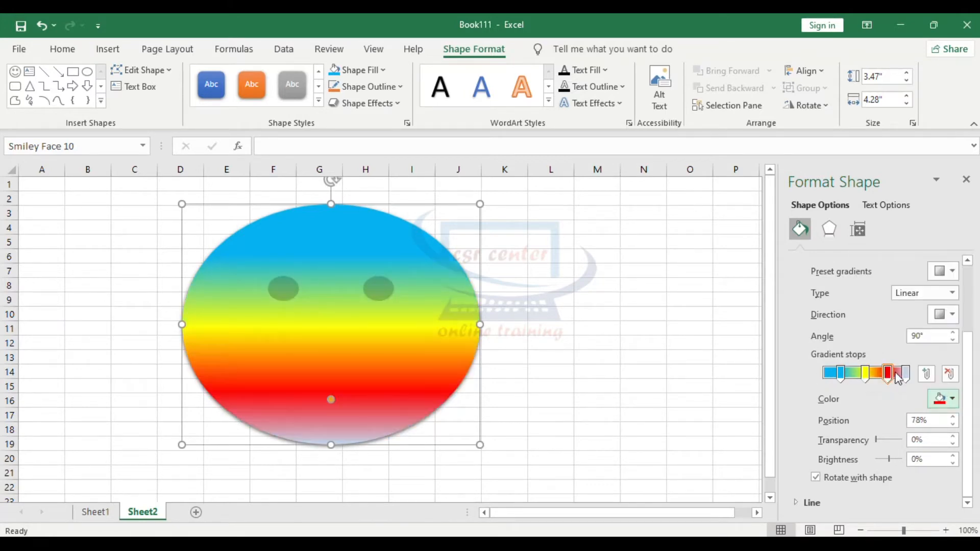
pyautogui.click(905, 375)
pyautogui.click(887, 375)
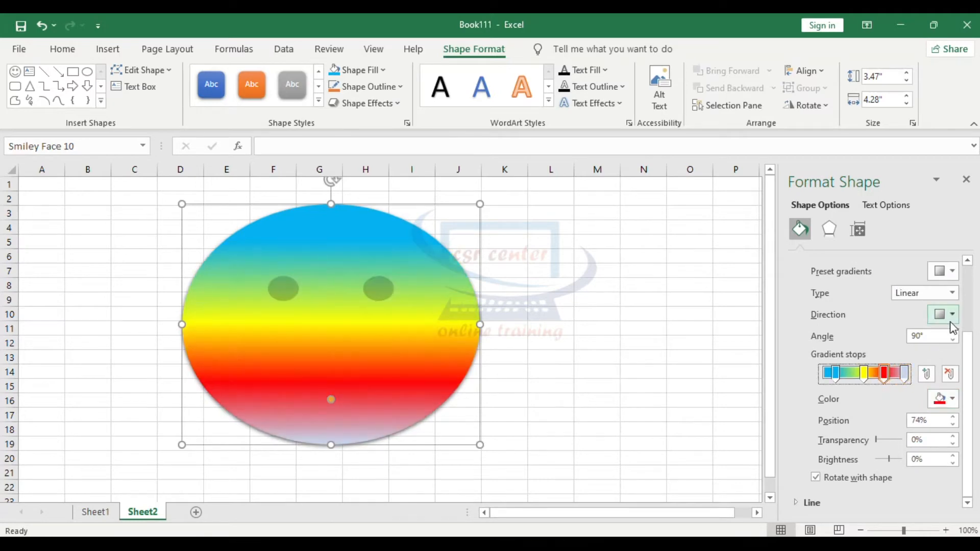
# - Set the linear gradient direction to the 135° diagonal running from top right to bottom left, and close the shape formatting options
pyautogui.click(952, 315)
pyautogui.click(901, 340)
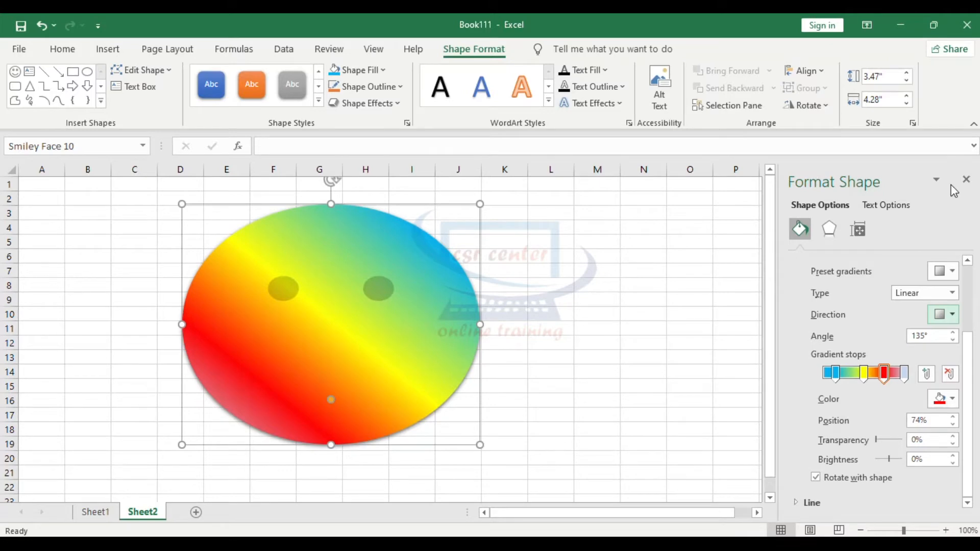
pyautogui.click(973, 180)
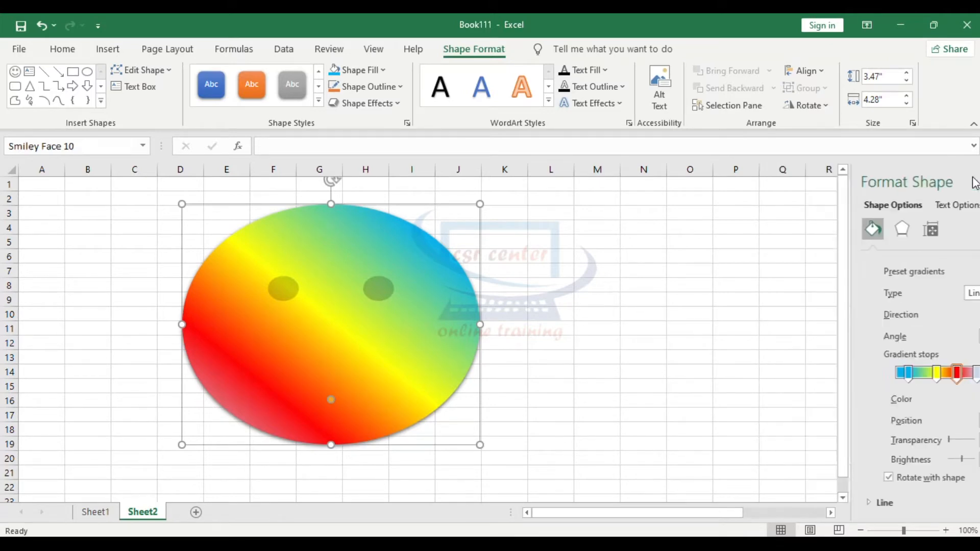
# - Change the smiley face's gradient to the radial variation spreading from the centre
pyautogui.click(387, 69)
pyautogui.moveTo(431, 319)
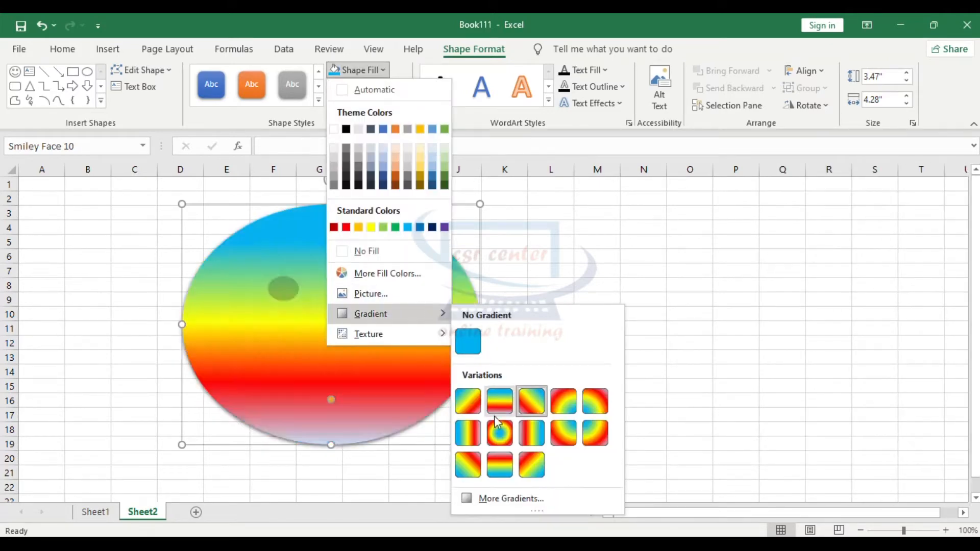
pyautogui.click(501, 434)
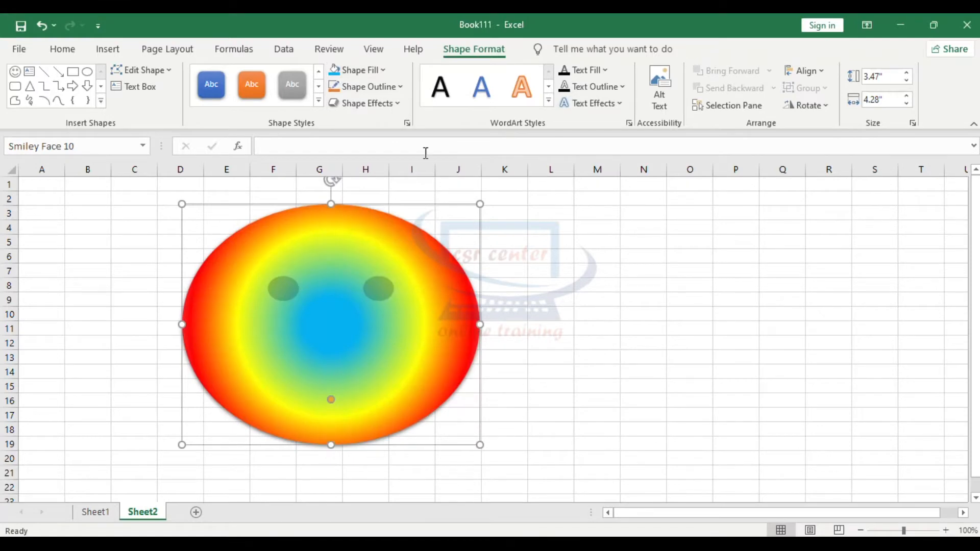
# - Fill the smiley face with the light blue water droplets texture
pyautogui.click(384, 70)
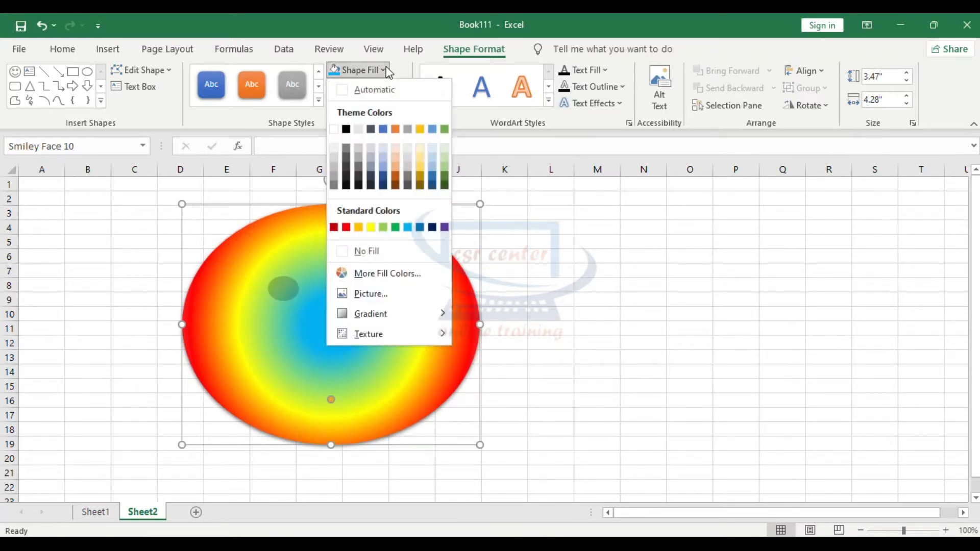
pyautogui.moveTo(409, 332)
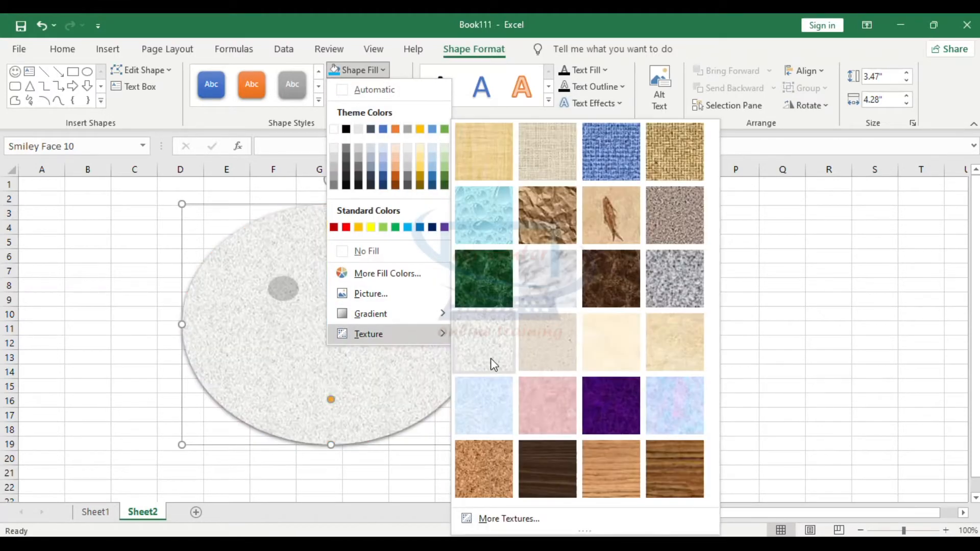
pyautogui.click(485, 211)
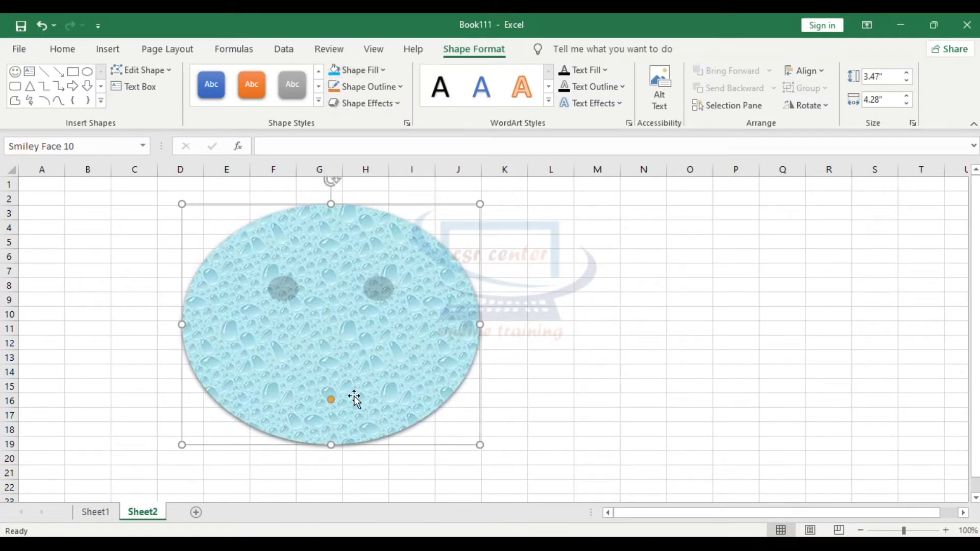
# - Fill the smiley face with standard green and give it a standard red outline
pyautogui.click(358, 70)
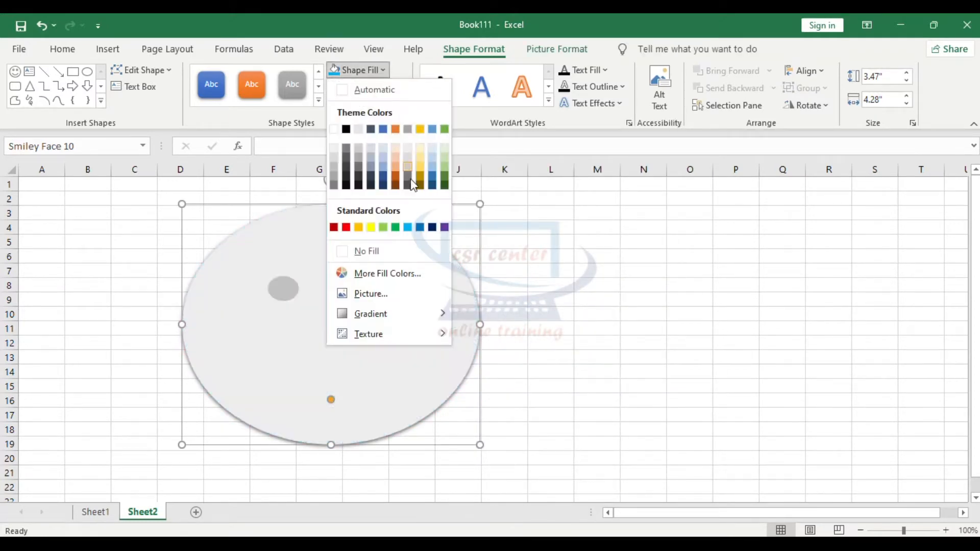
pyautogui.click(395, 227)
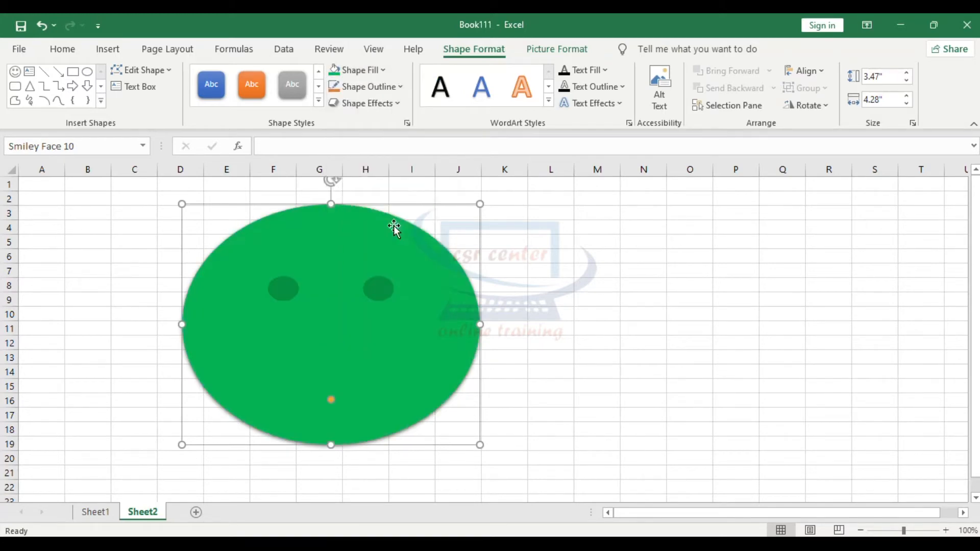
pyautogui.click(401, 87)
pyautogui.click(346, 245)
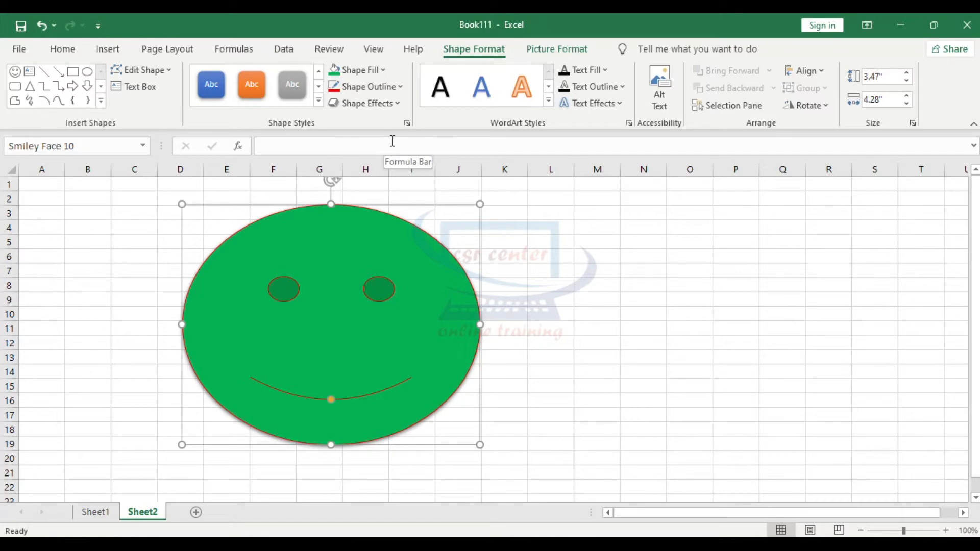
# - Set the smiley face's outline weight to 6 pt and its dash style to Round Dot
pyautogui.click(403, 85)
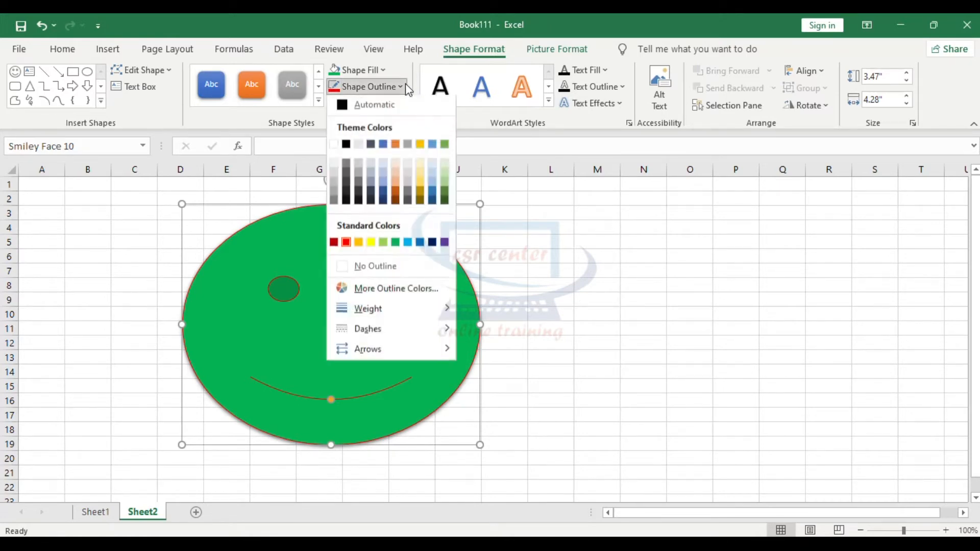
pyautogui.moveTo(394, 310)
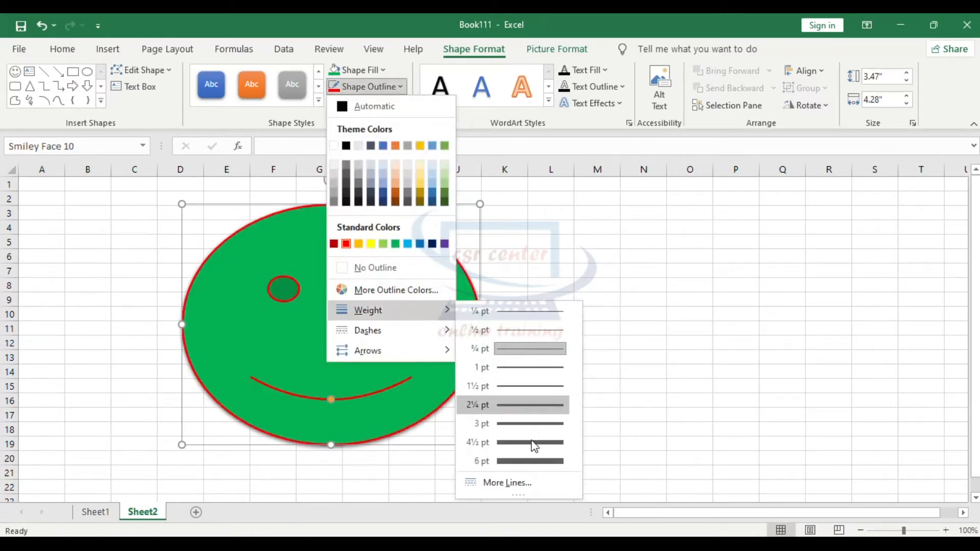
pyautogui.click(527, 461)
pyautogui.click(403, 87)
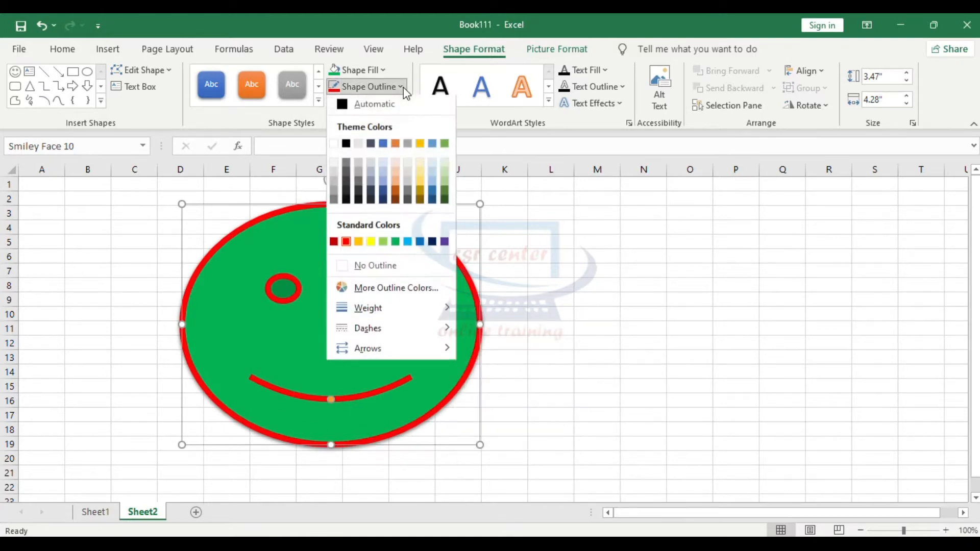
pyautogui.moveTo(408, 331)
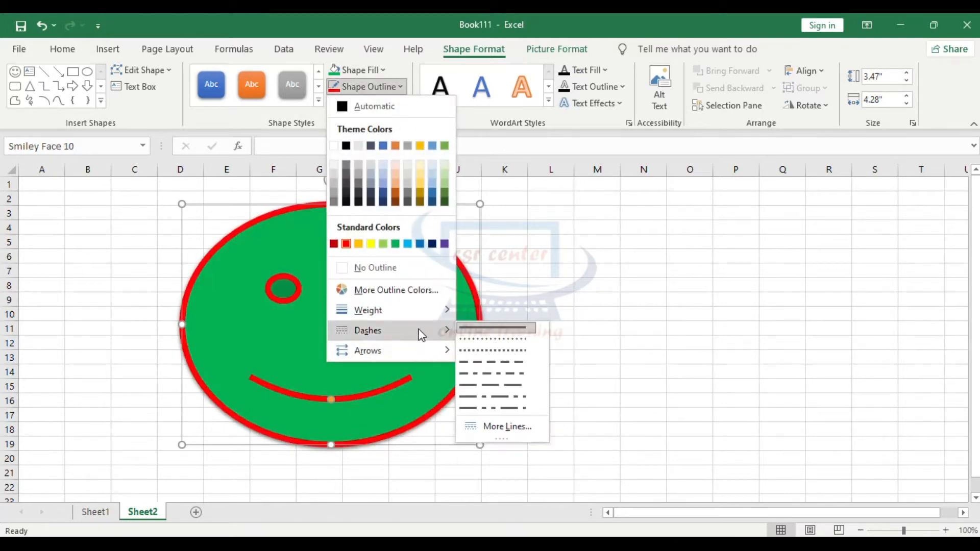
pyautogui.click(480, 338)
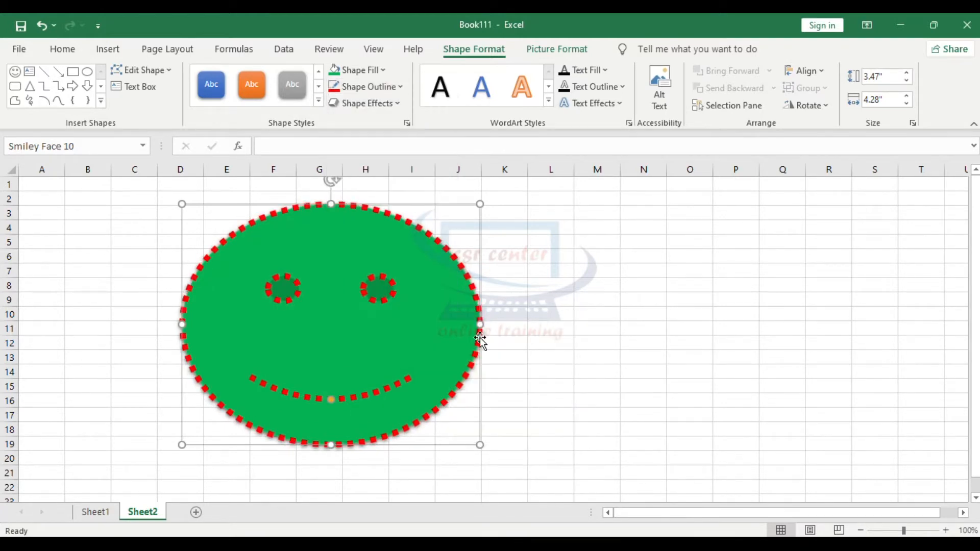
# - Give the smiley face's outline a solid line and a filled arrowhead at the right end of the mouth
pyautogui.click(588, 349)
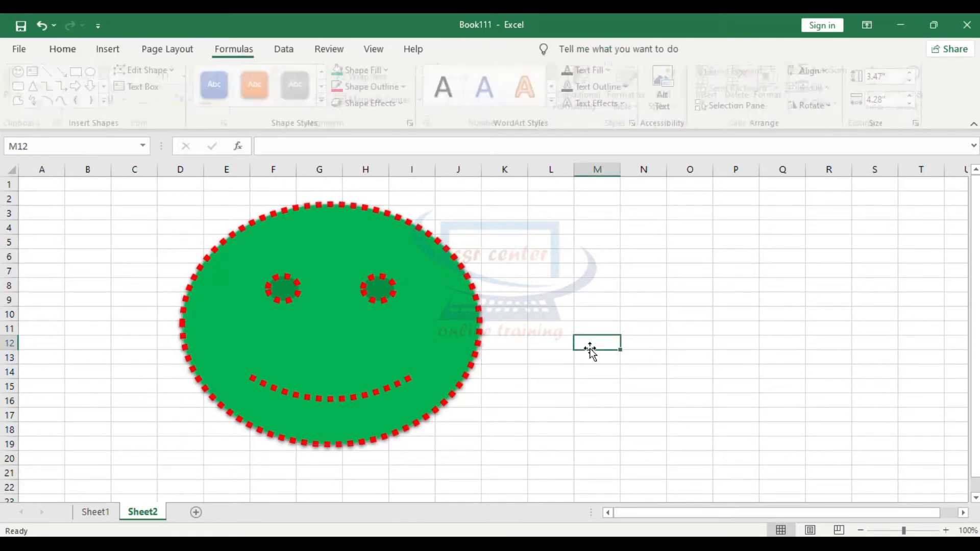
pyautogui.click(445, 279)
pyautogui.click(400, 88)
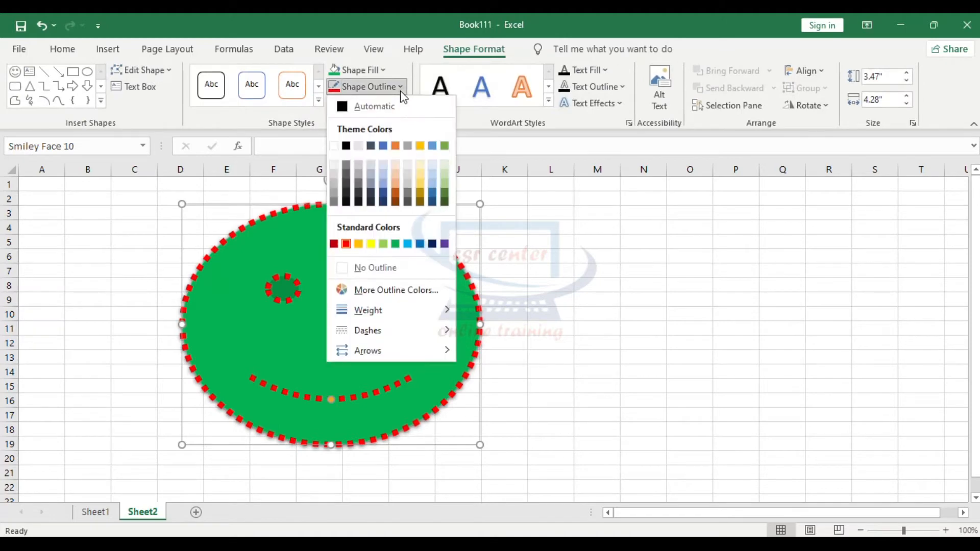
pyautogui.moveTo(395, 350)
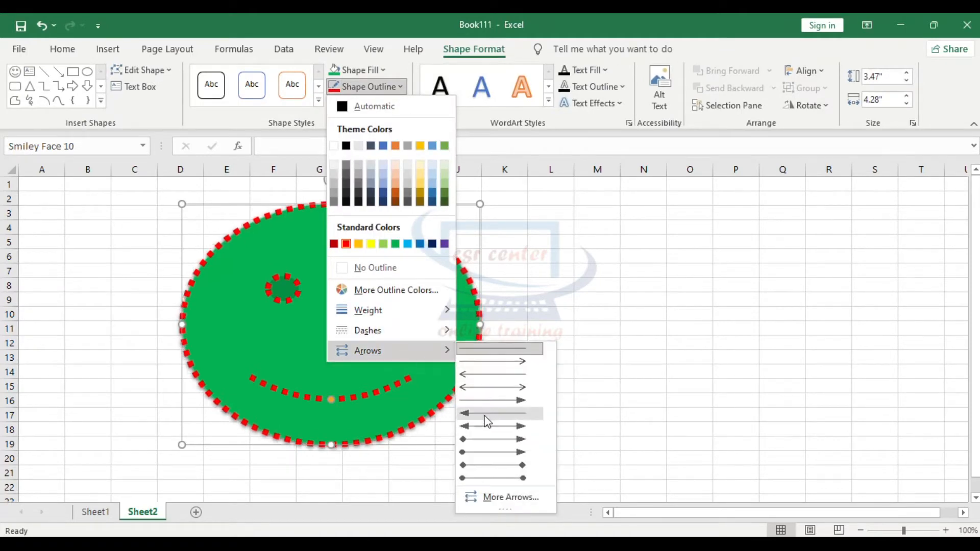
pyautogui.click(500, 401)
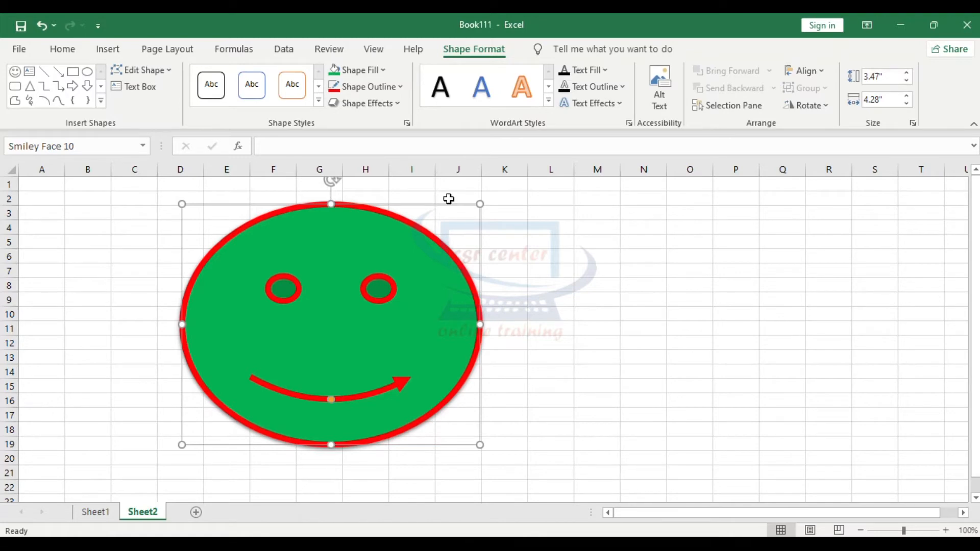
# - Apply the last preset shape effect to the smiley face and clear it with No Presets
pyautogui.click(399, 105)
pyautogui.moveTo(402, 131)
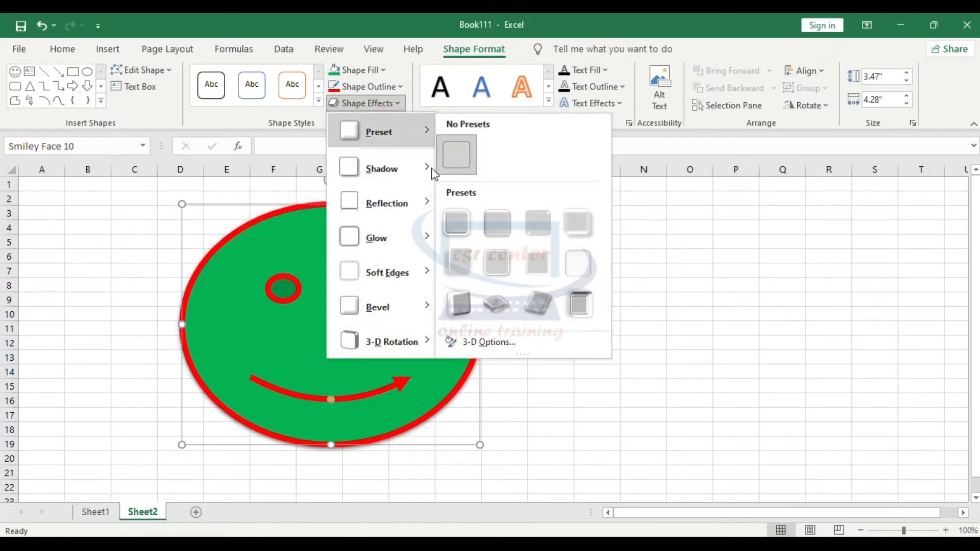
pyautogui.click(582, 304)
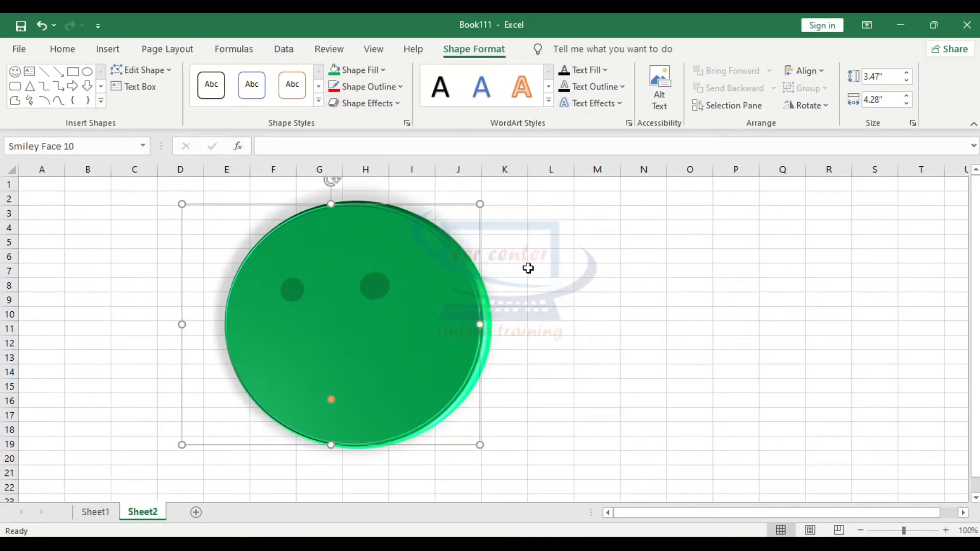
pyautogui.click(401, 103)
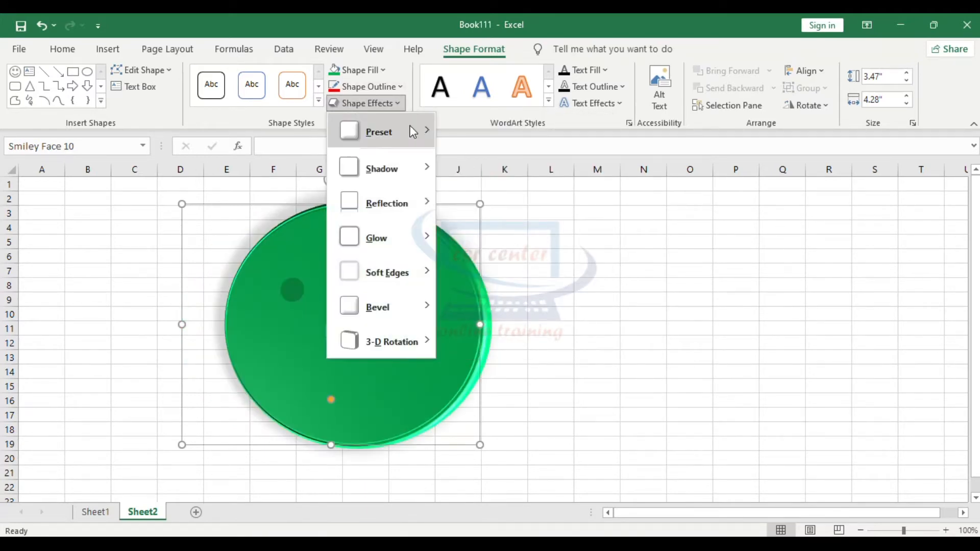
pyautogui.moveTo(411, 128)
pyautogui.click(458, 155)
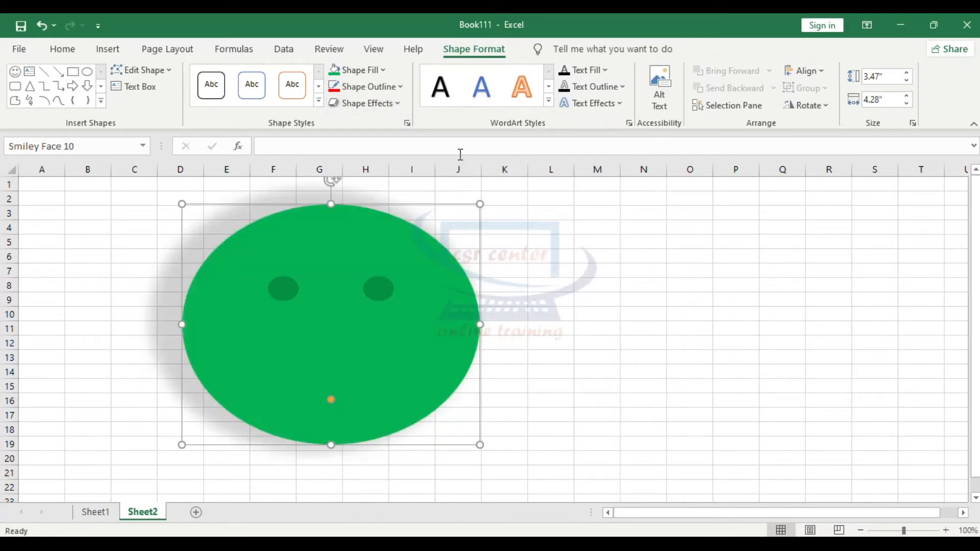
# - Give the smiley face the perspective shadow cast on the ground directly below it
pyautogui.click(398, 103)
pyautogui.moveTo(412, 167)
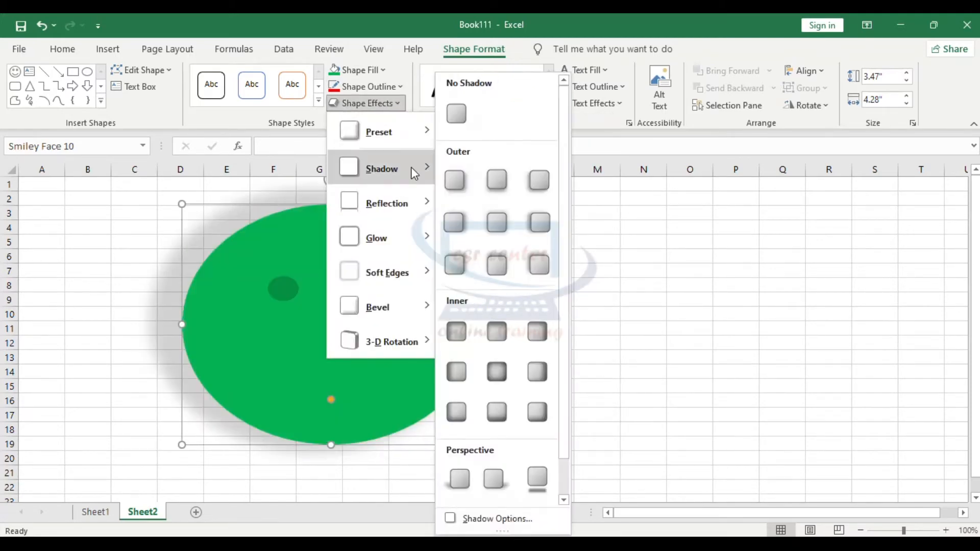
pyautogui.click(535, 471)
pyautogui.scroll(-4, 438, 300)
pyautogui.scroll(4, 438, 299)
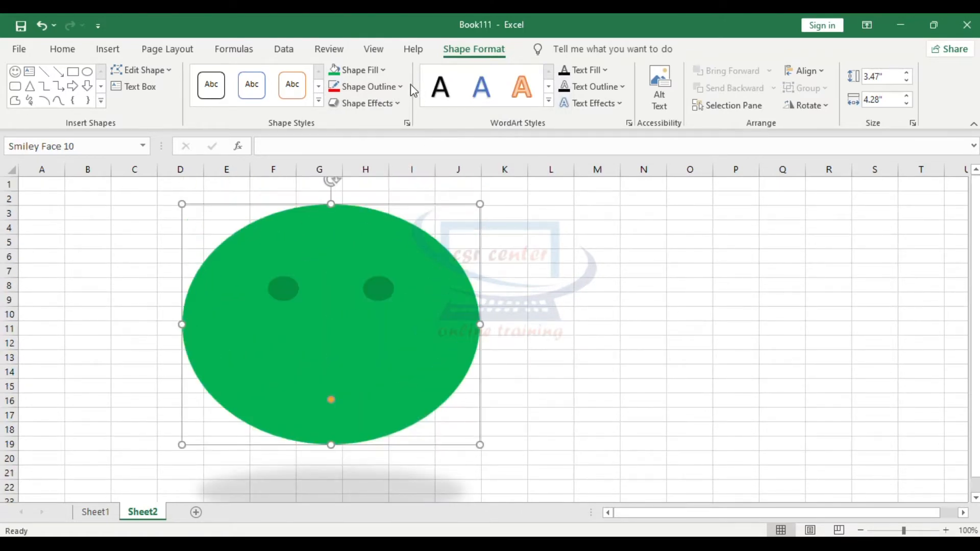
# - Set the smiley face's shadow colour to standard red in the shadow options and close the formatting settings
pyautogui.click(402, 102)
pyautogui.moveTo(416, 167)
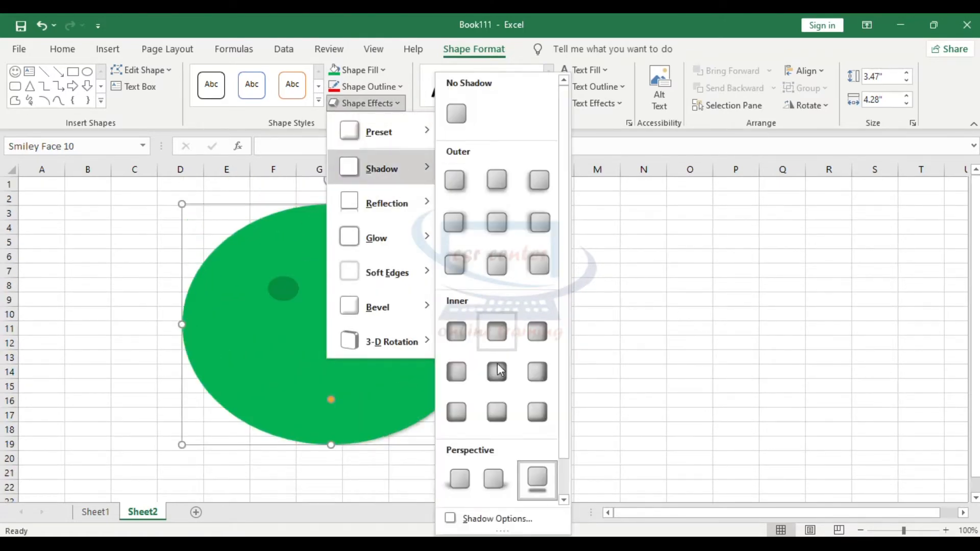
pyautogui.click(495, 519)
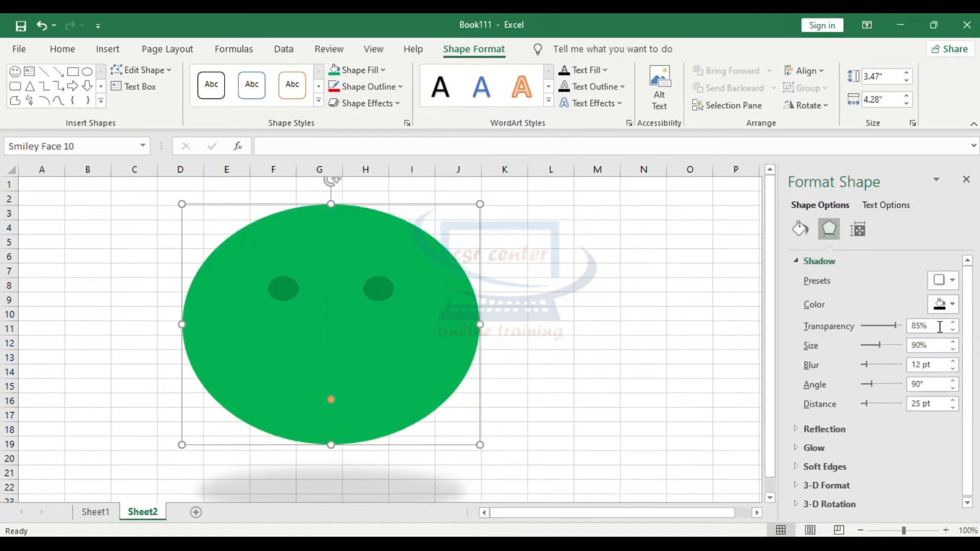
pyautogui.click(937, 309)
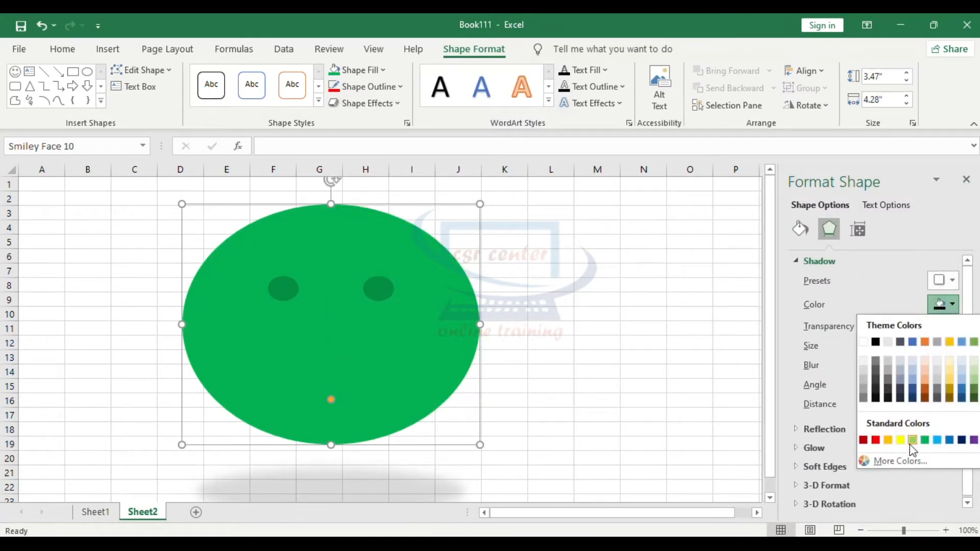
pyautogui.click(876, 440)
pyautogui.scroll(-5, 379, 381)
pyautogui.scroll(5, 378, 381)
pyautogui.click(966, 179)
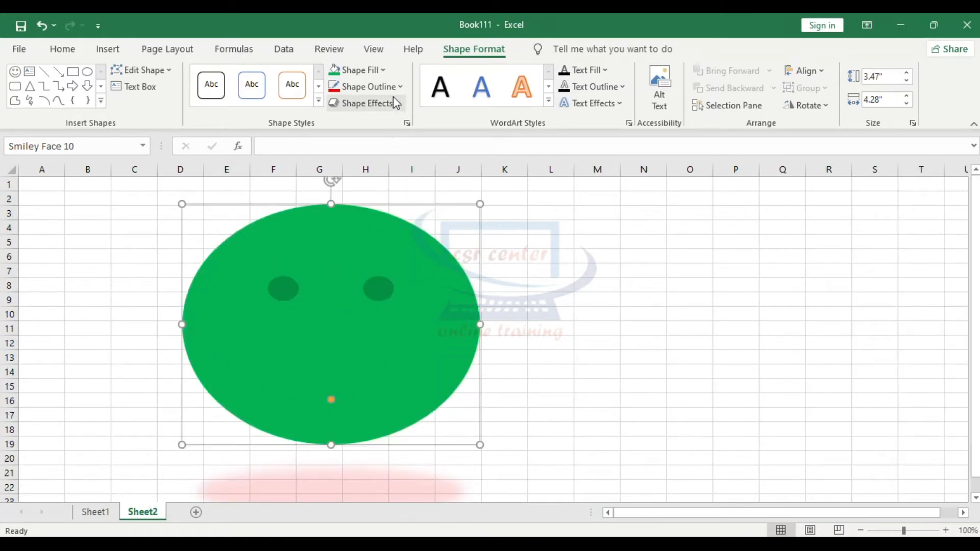
# - Add the last reflection variation, in the third row and third column, to the smiley face
pyautogui.click(399, 108)
pyautogui.moveTo(413, 202)
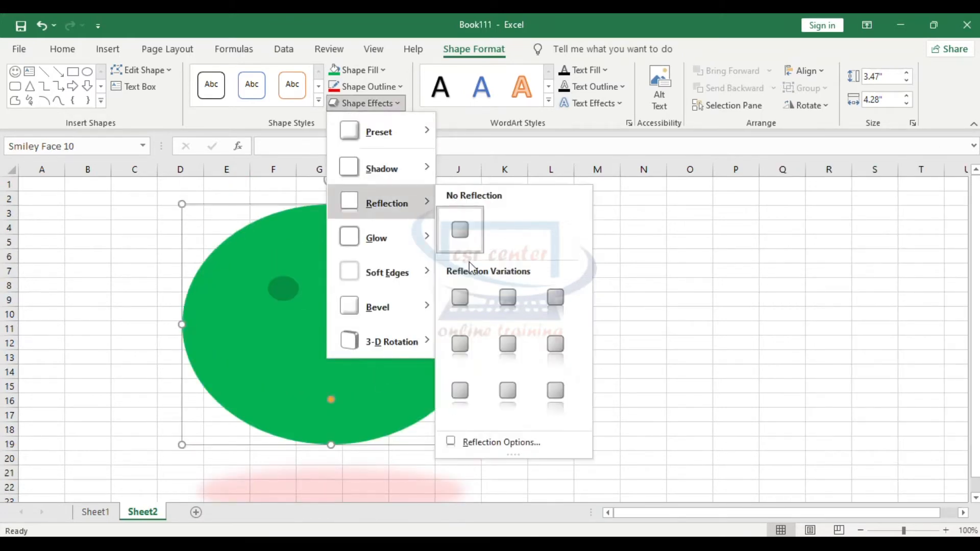
pyautogui.click(562, 406)
pyautogui.scroll(-5, 492, 322)
pyautogui.scroll(5, 492, 322)
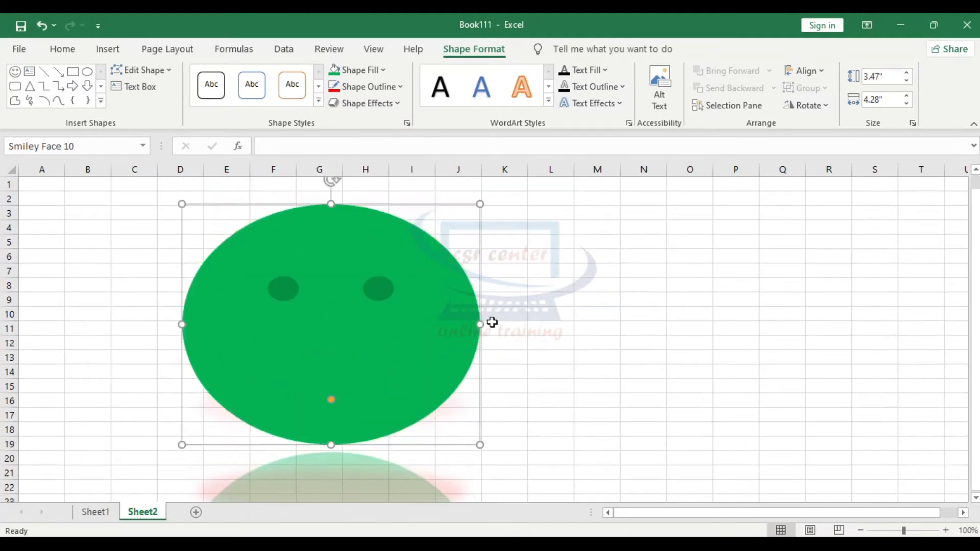
# - Remove both the shadow and the reflection from the smiley face
pyautogui.click(404, 106)
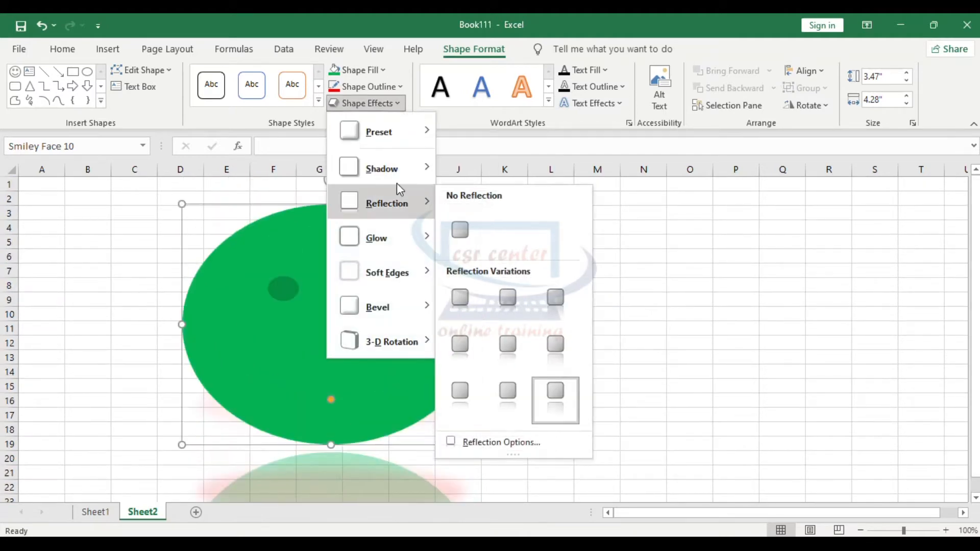
pyautogui.moveTo(403, 170)
pyautogui.click(454, 113)
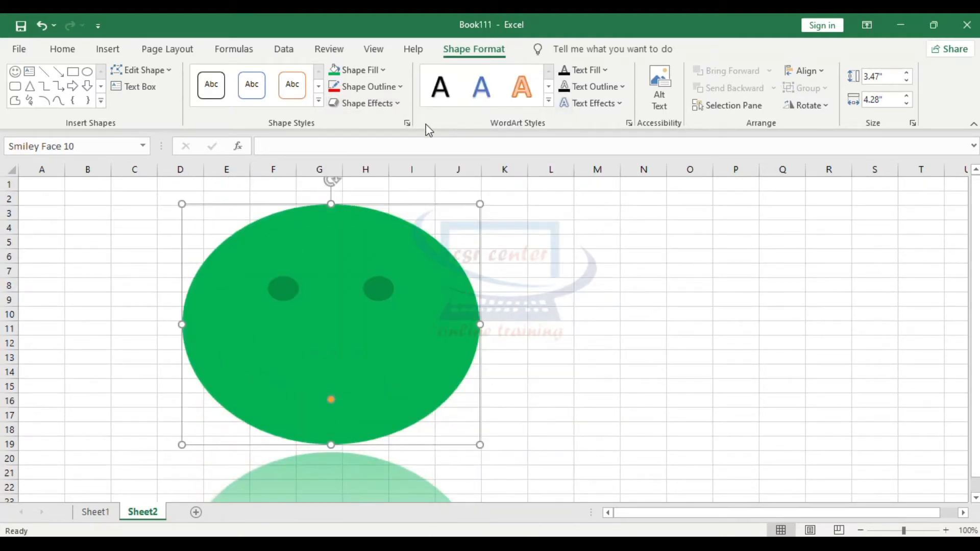
pyautogui.click(397, 105)
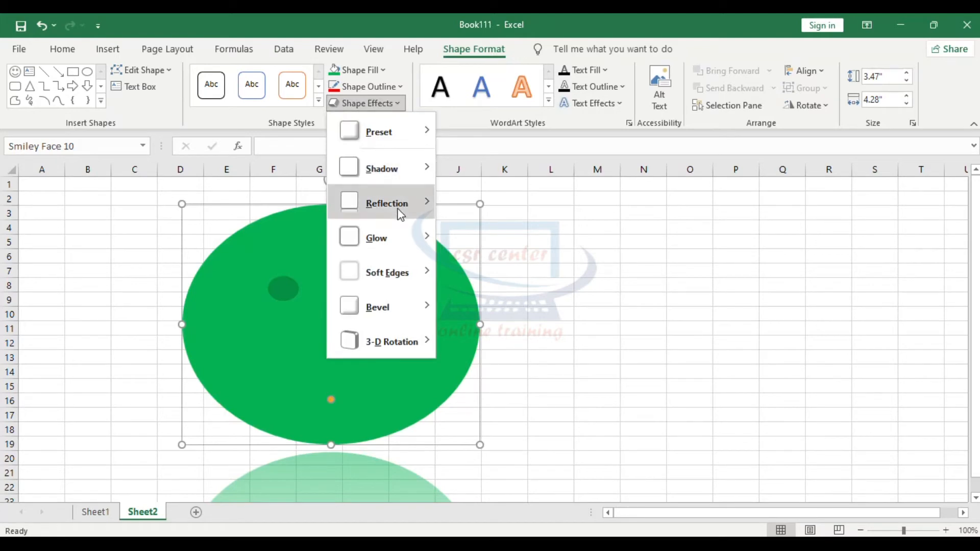
pyautogui.moveTo(400, 215)
pyautogui.click(462, 229)
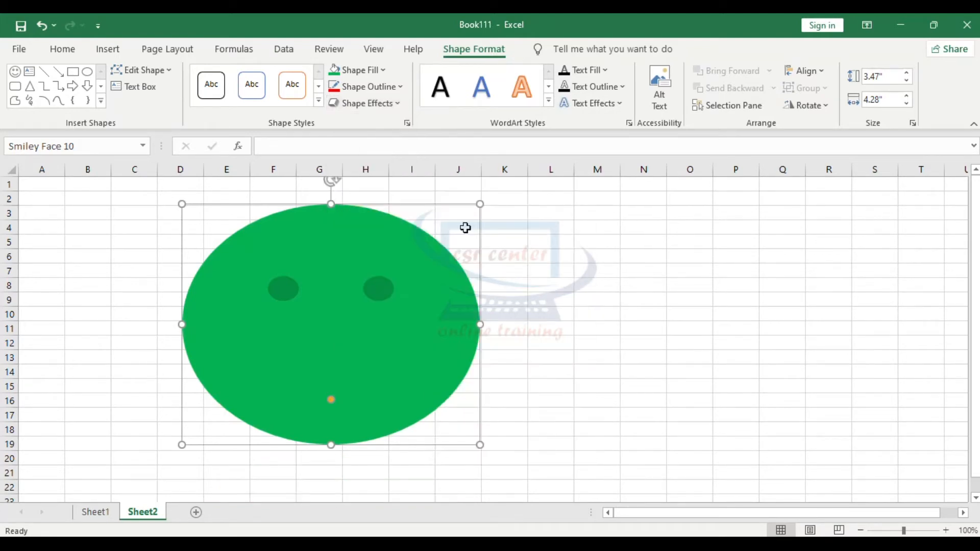
# - Open the smiley face's glow options and set its shadow colour to standard yellow
pyautogui.click(400, 102)
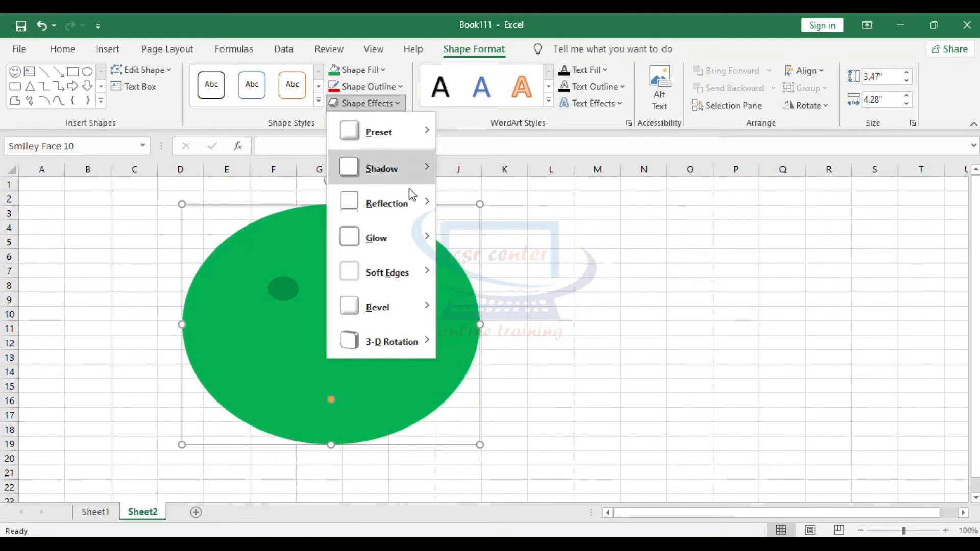
pyautogui.moveTo(408, 231)
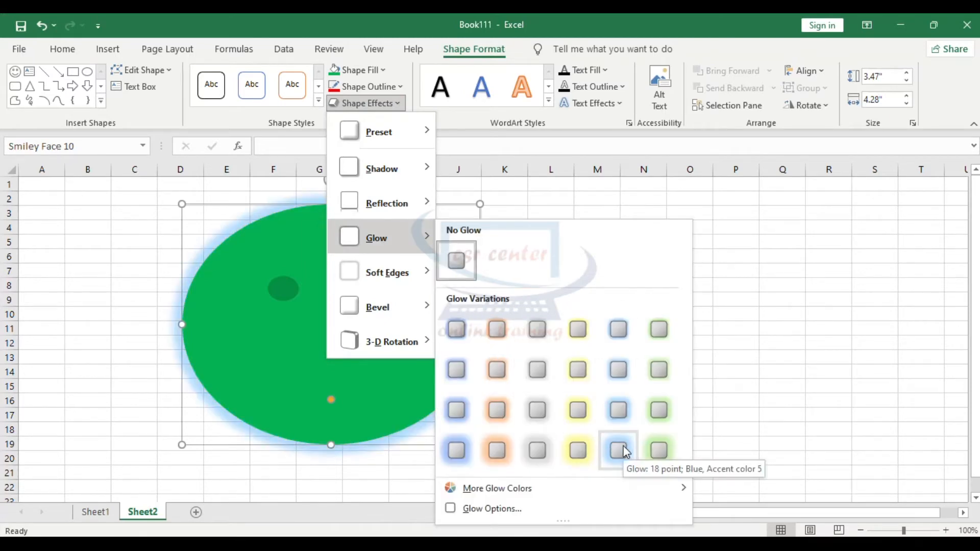
pyautogui.click(490, 509)
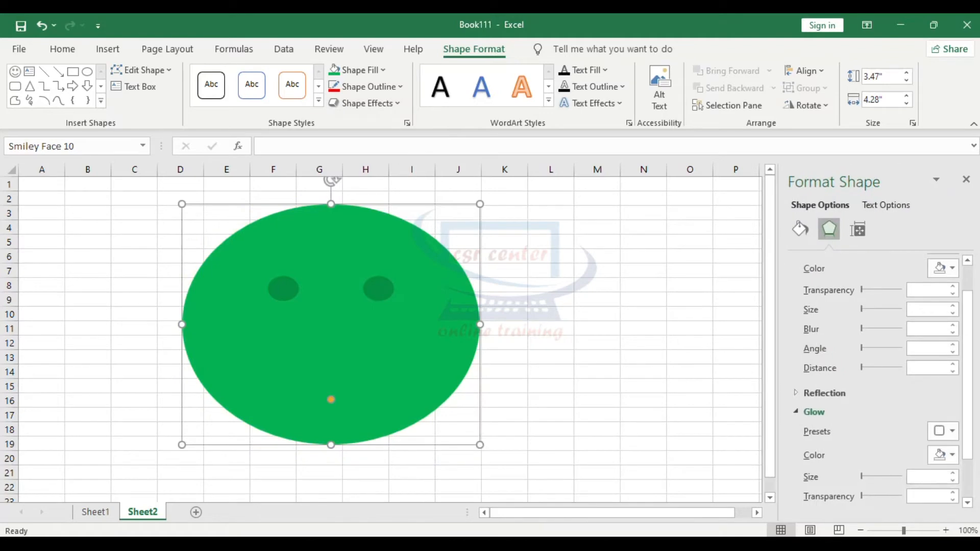
pyautogui.click(945, 270)
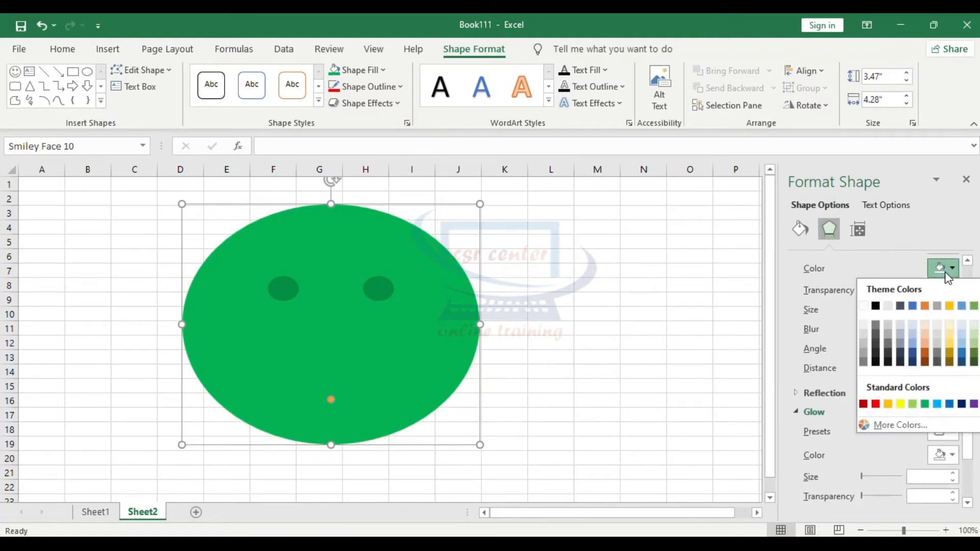
pyautogui.click(901, 403)
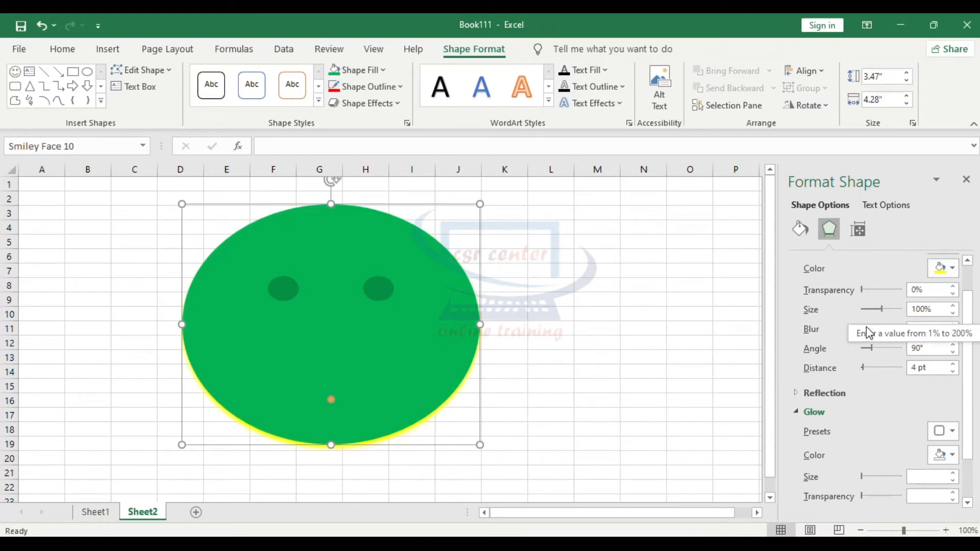
# - Set the yellow shadow's angle to 0°, distance to 100 pt, blur to 65 pt and transparency to 31%, and close the formatting settings
pyautogui.moveTo(872, 348)
pyautogui.mouseDown()
pyautogui.moveTo(887, 348)
pyautogui.moveTo(882, 329)
pyautogui.moveTo(862, 348)
pyautogui.mouseUp()
pyautogui.moveTo(863, 368); pyautogui.dragTo(881, 367)
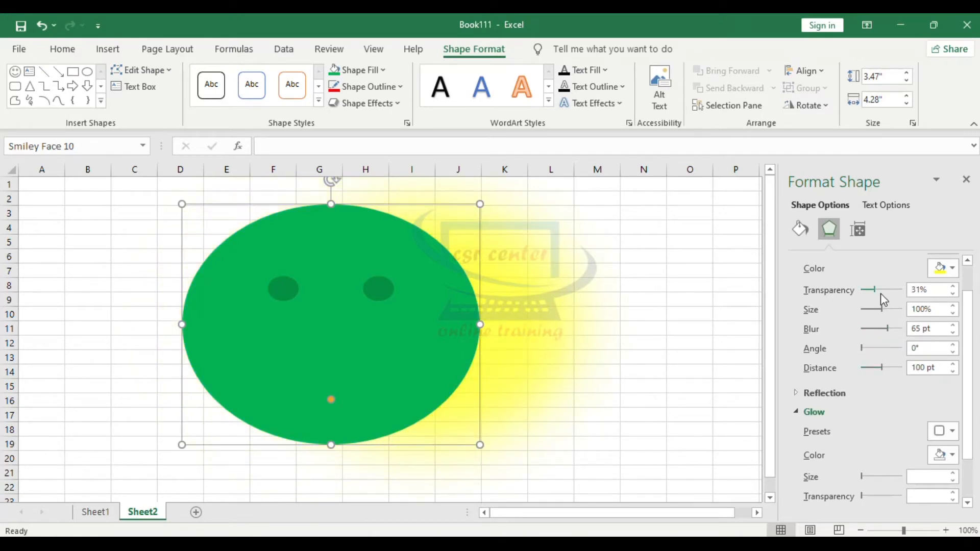
pyautogui.click(967, 179)
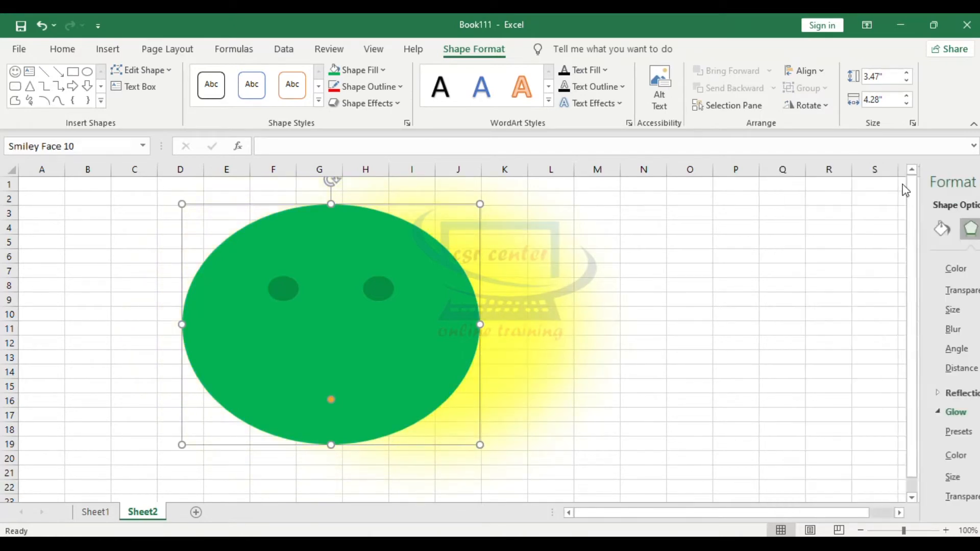
# - Change the smiley face's shadow colour to white through the glow options and close the formatting settings
pyautogui.click(399, 104)
pyautogui.moveTo(397, 234)
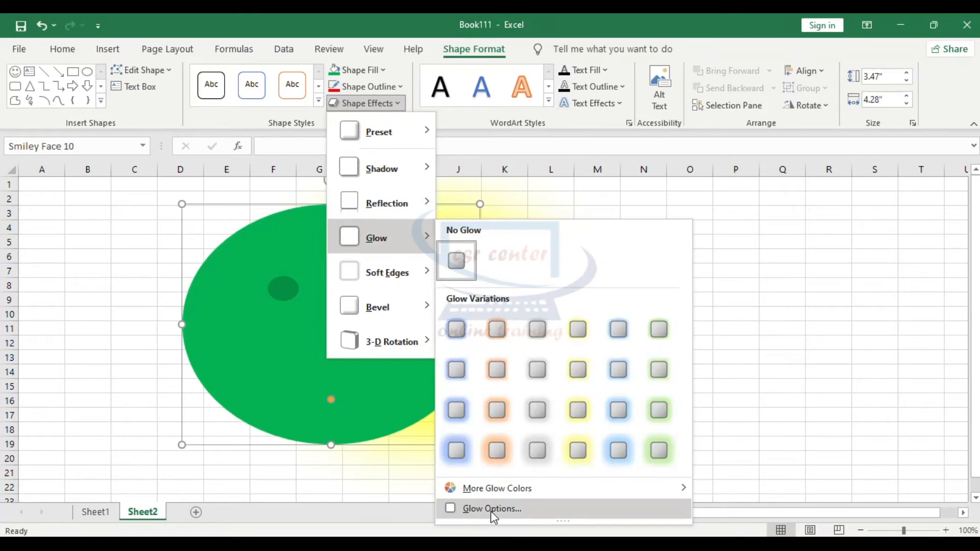
pyautogui.click(494, 509)
pyautogui.click(952, 271)
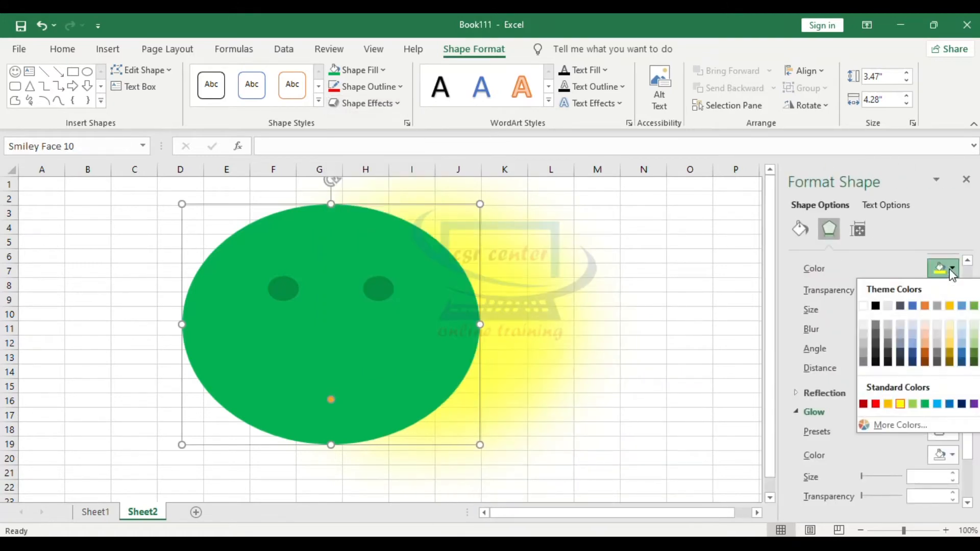
pyautogui.click(863, 306)
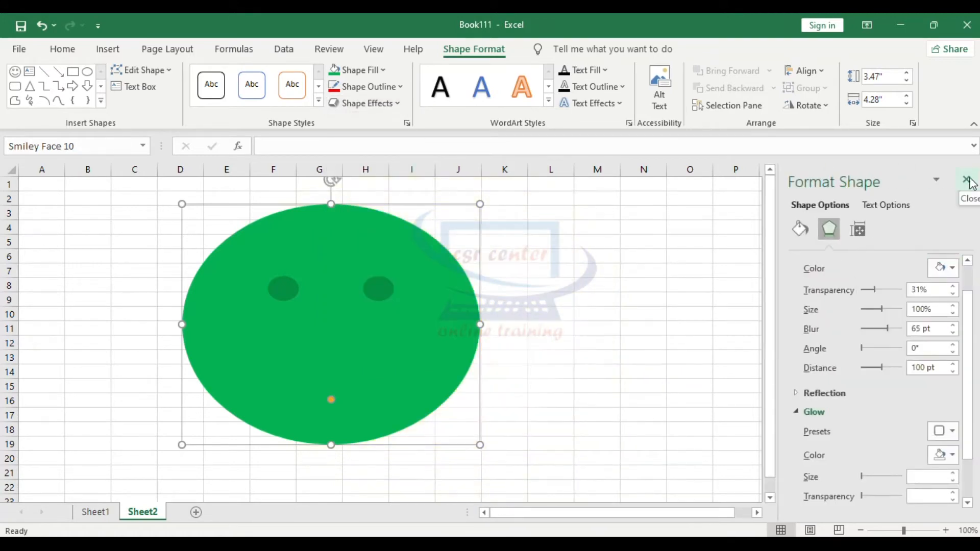
pyautogui.click(967, 180)
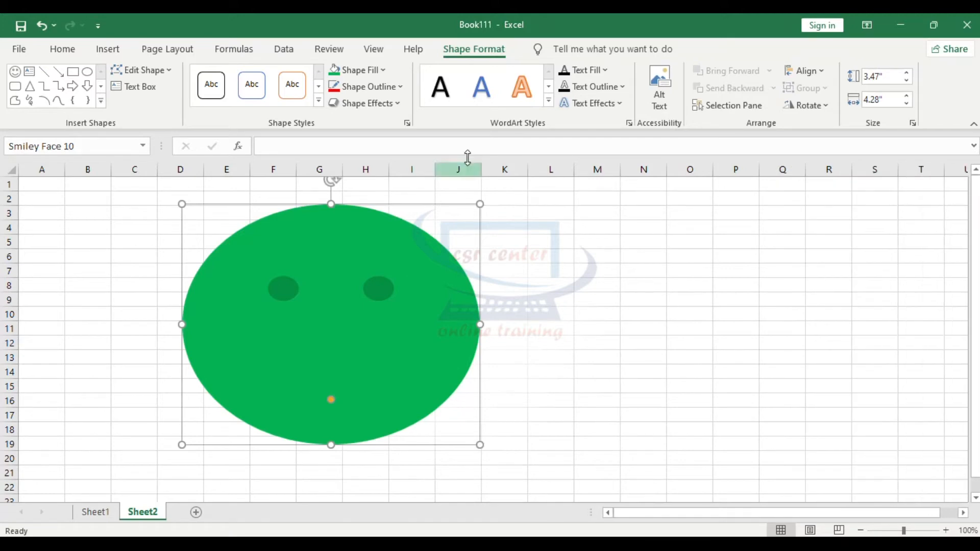
# - Apply a wide soft-edge variation to the smiley face and remove the soft edges again
pyautogui.click(399, 103)
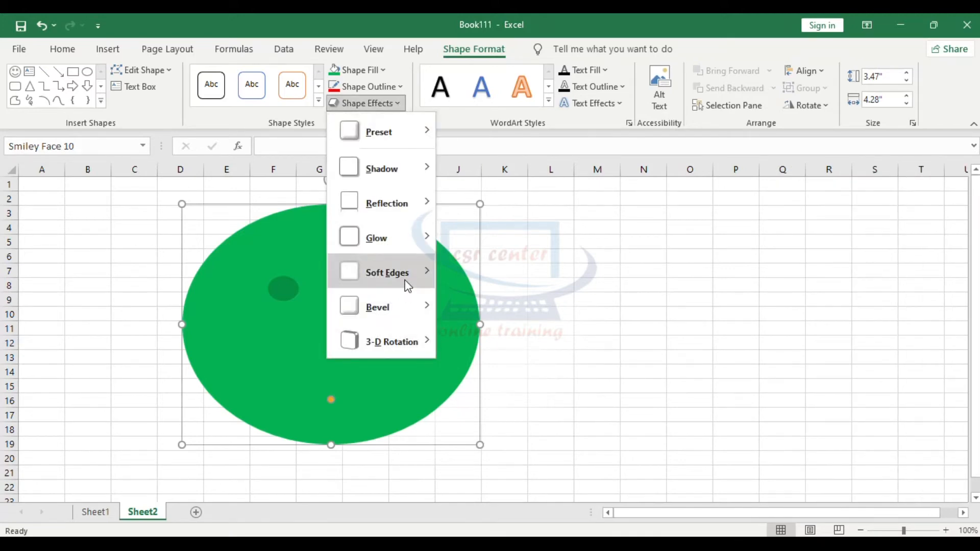
pyautogui.moveTo(401, 270)
pyautogui.click(470, 391)
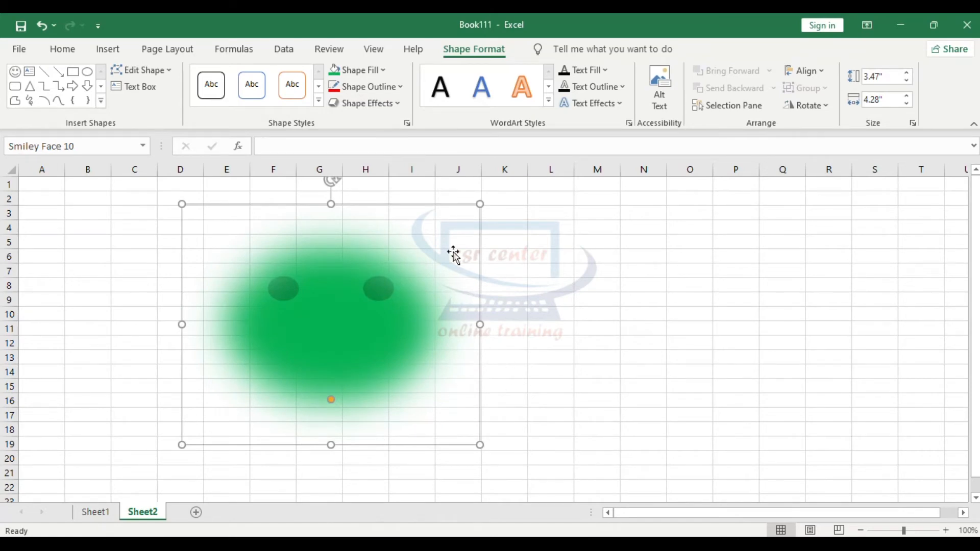
pyautogui.click(403, 104)
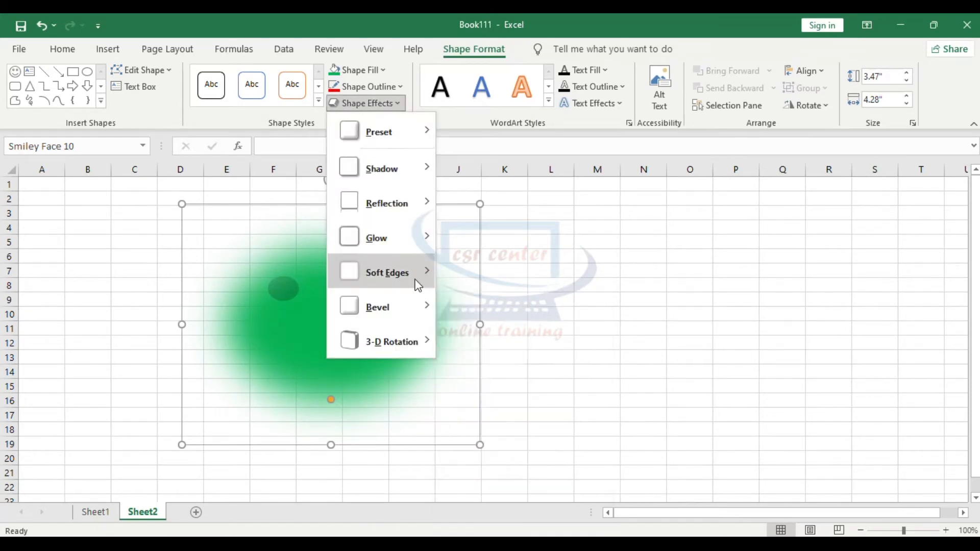
pyautogui.moveTo(415, 279)
pyautogui.click(458, 284)
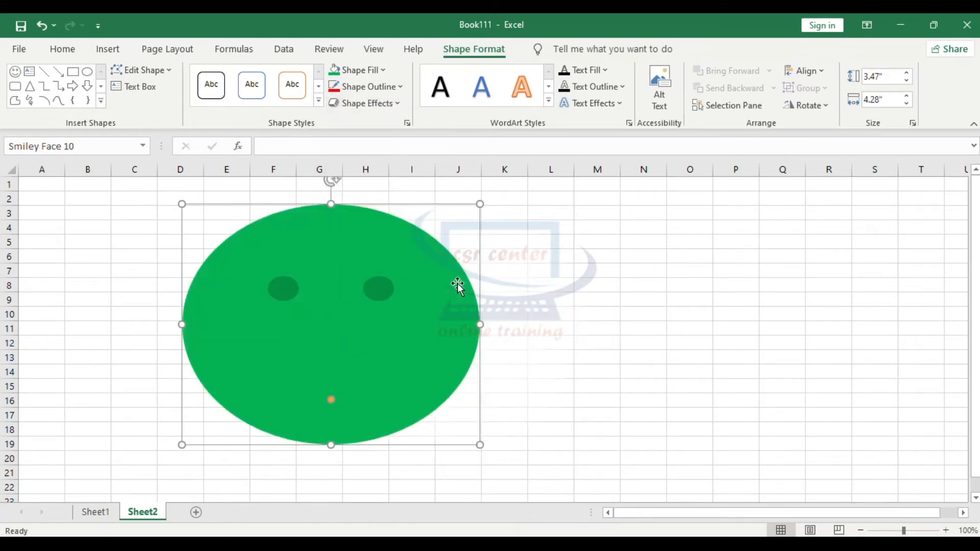
# - Apply the last preset in the bevel gallery to the smiley face and remove the bevel again
pyautogui.click(402, 104)
pyautogui.moveTo(416, 308)
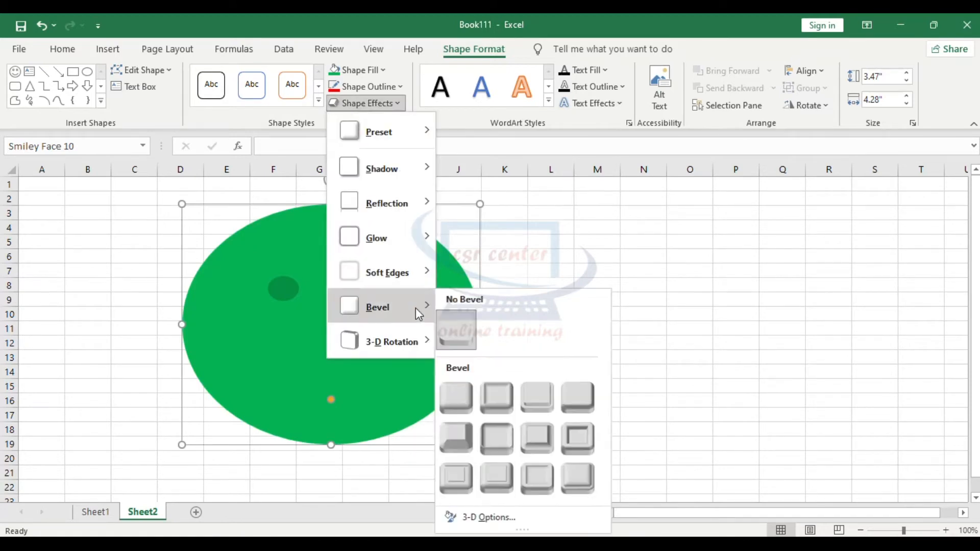
pyautogui.click(572, 480)
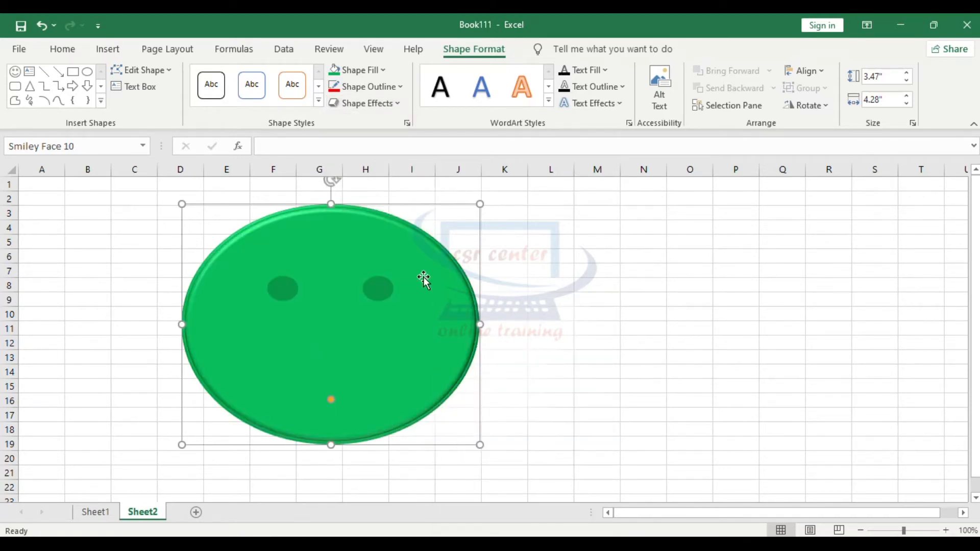
pyautogui.click(400, 105)
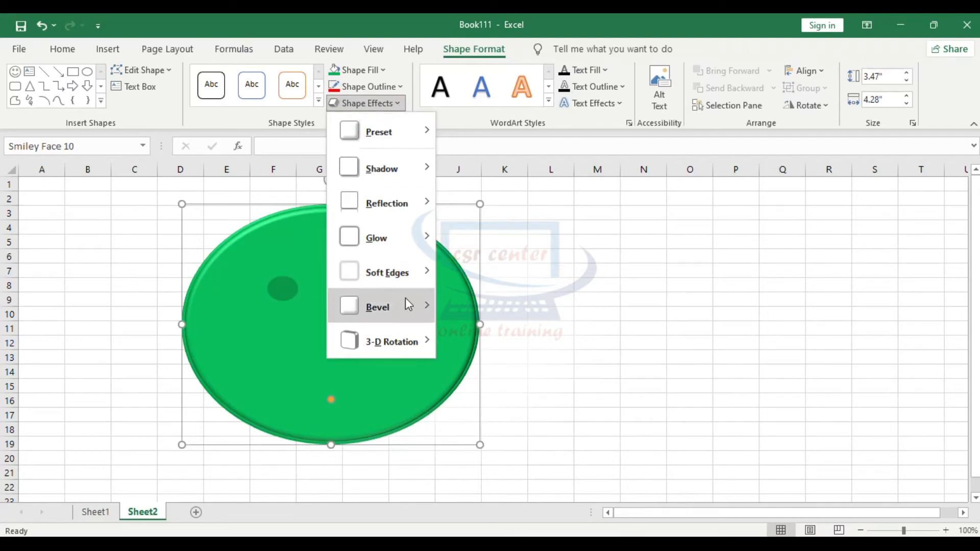
pyautogui.moveTo(402, 308)
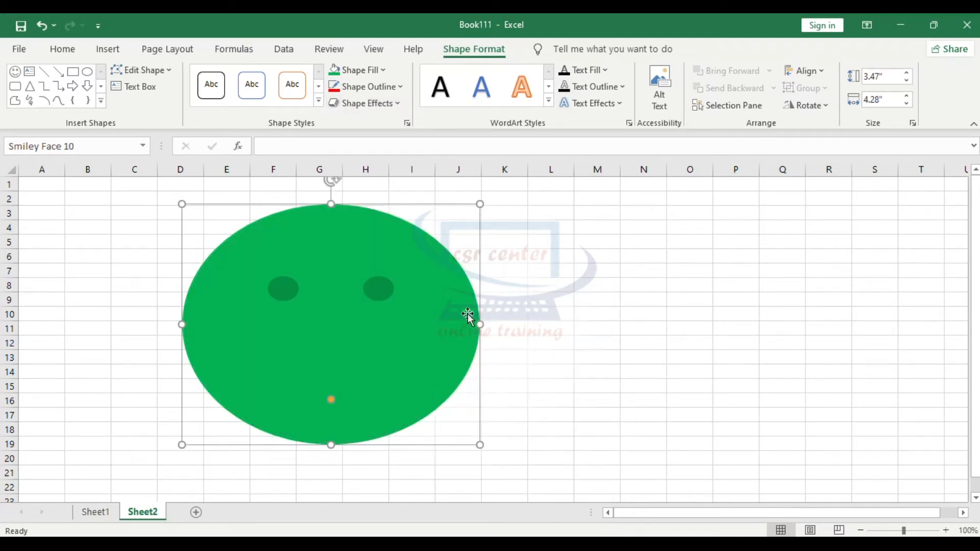
# - Apply the first parallel 3-D rotation in the third row to the smiley face and reset it to no rotation
pyautogui.click(401, 103)
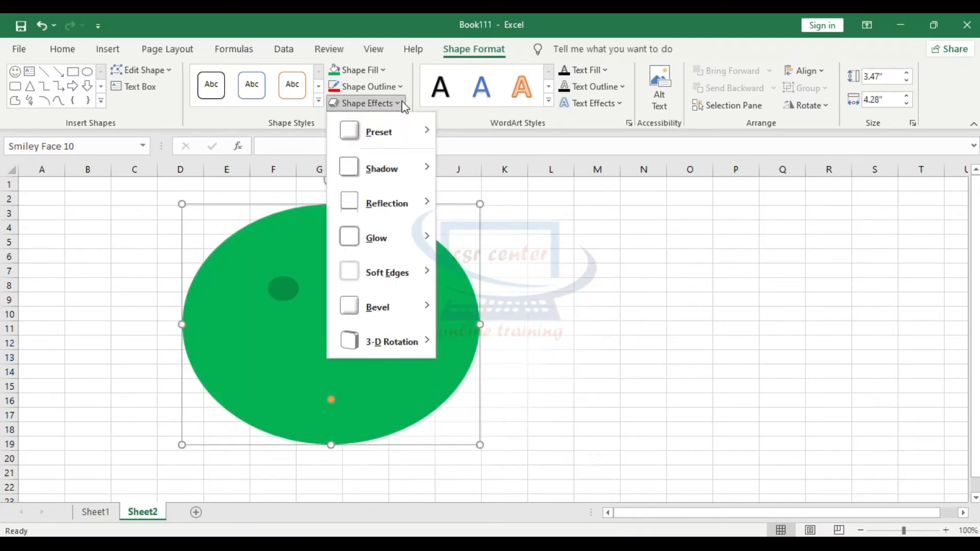
pyautogui.moveTo(408, 343)
pyautogui.click(455, 264)
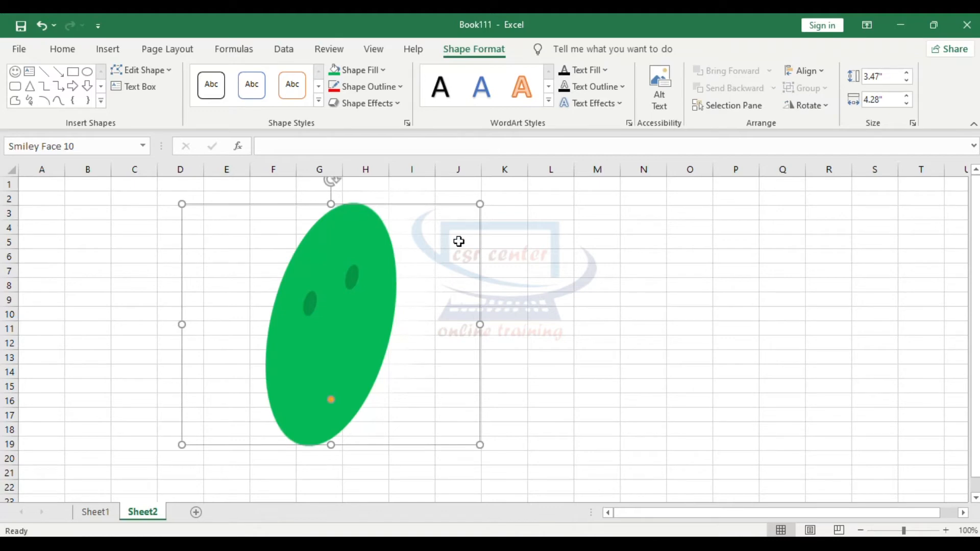
pyautogui.click(398, 104)
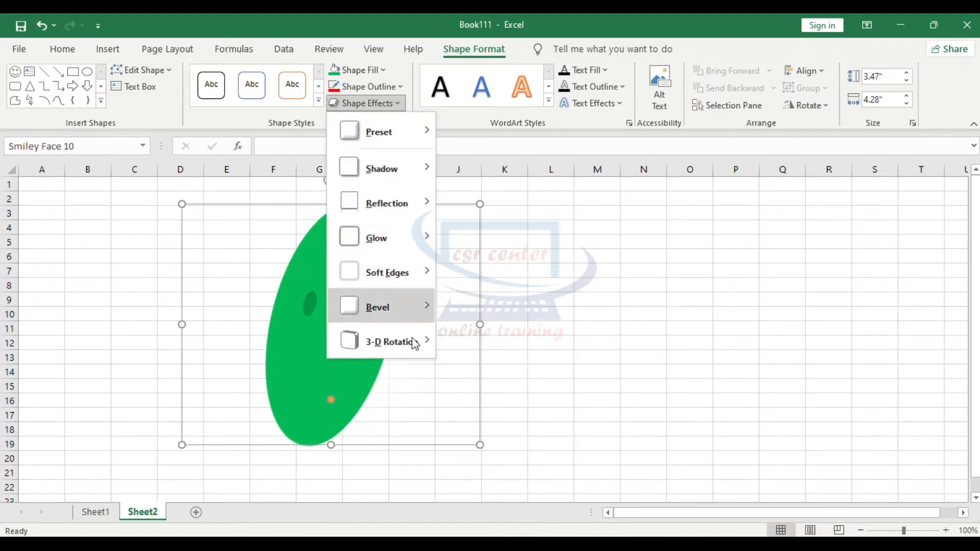
pyautogui.moveTo(408, 342)
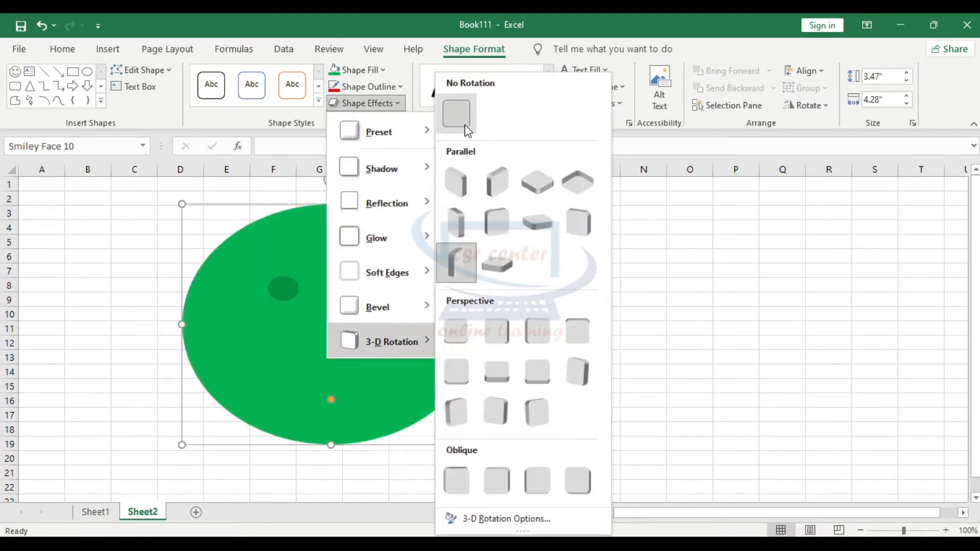
pyautogui.click(470, 140)
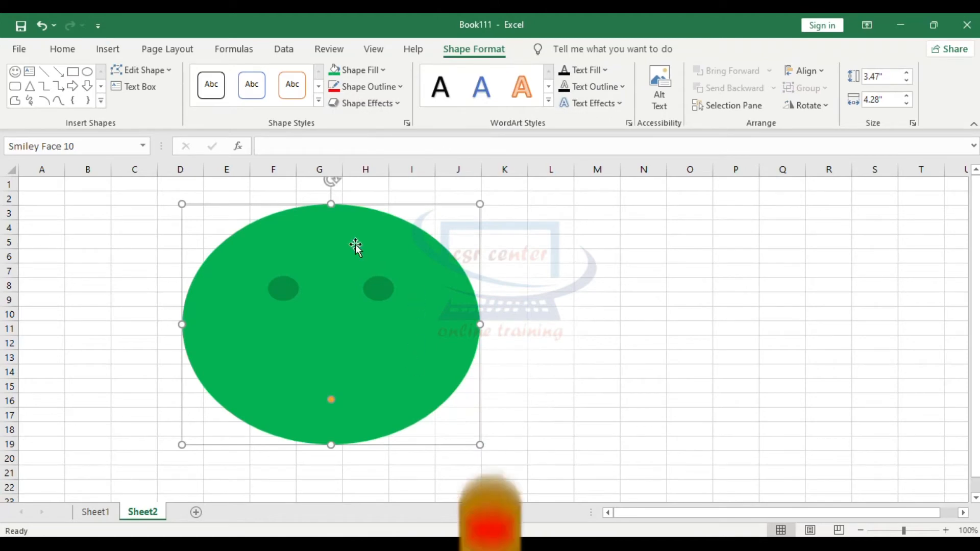
# - Add the text "CSR CENTER" inside the smiley face shape
pyautogui.rightClick(398, 367)
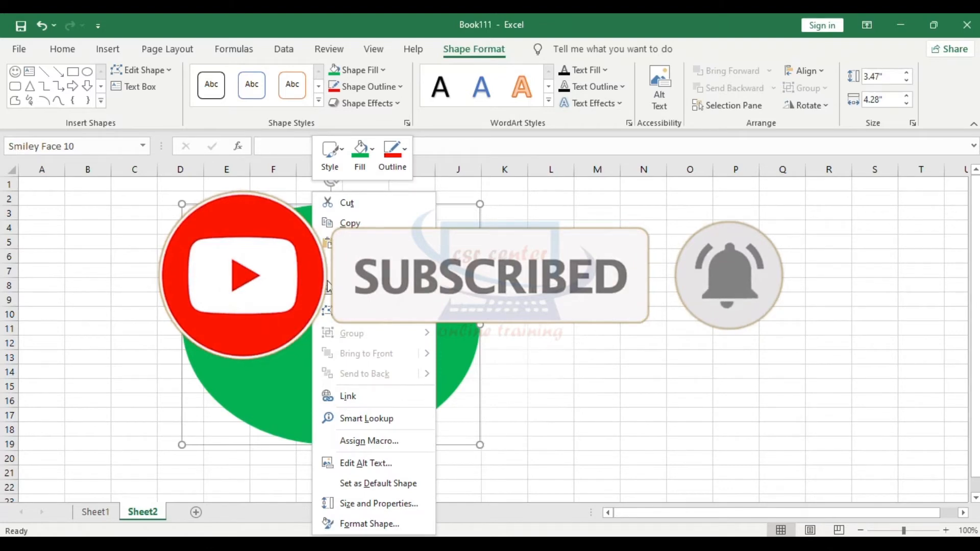
pyautogui.click(367, 288)
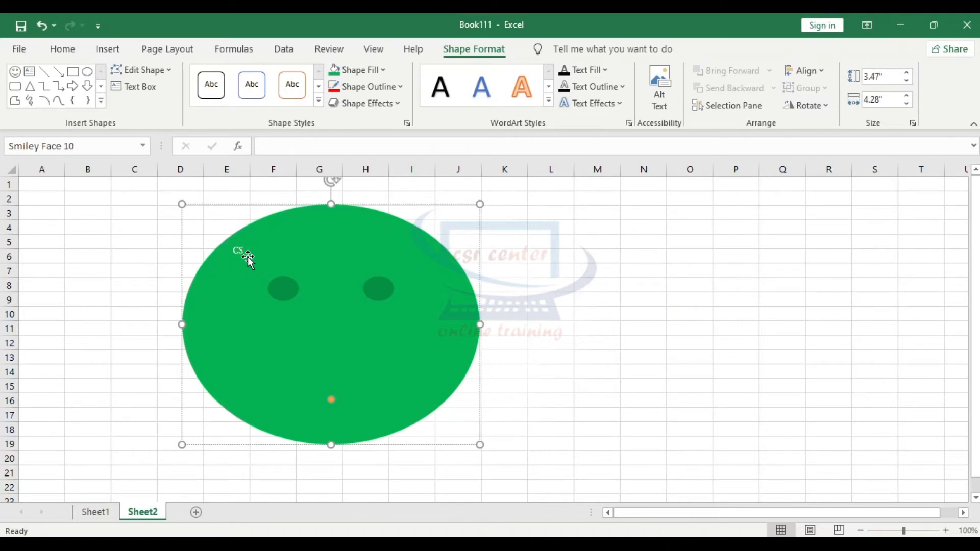
pyautogui.write('CSR CENTER')
# - Increase the font size of the shape's CSR CENTER text to 40
pyautogui.moveTo(288, 251); pyautogui.dragTo(232, 250)
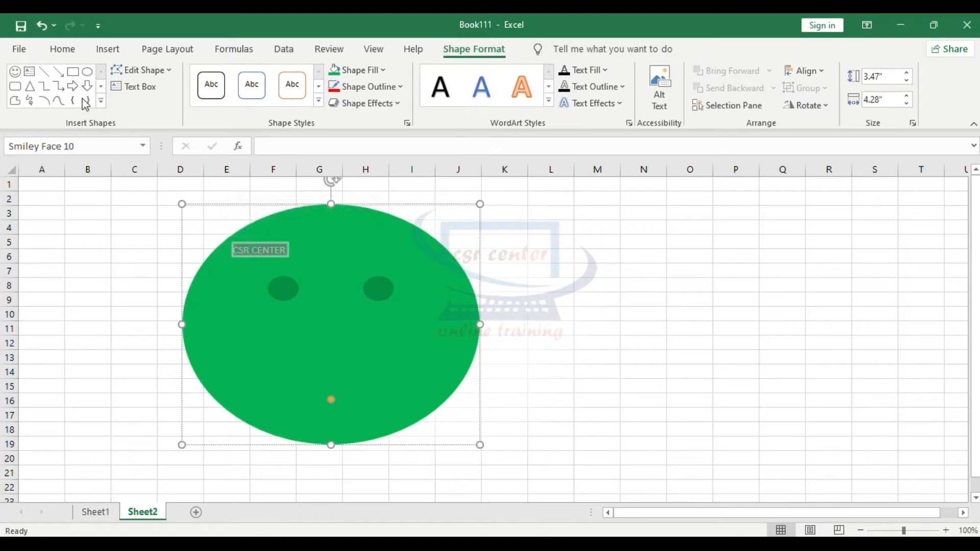
pyautogui.click(63, 51)
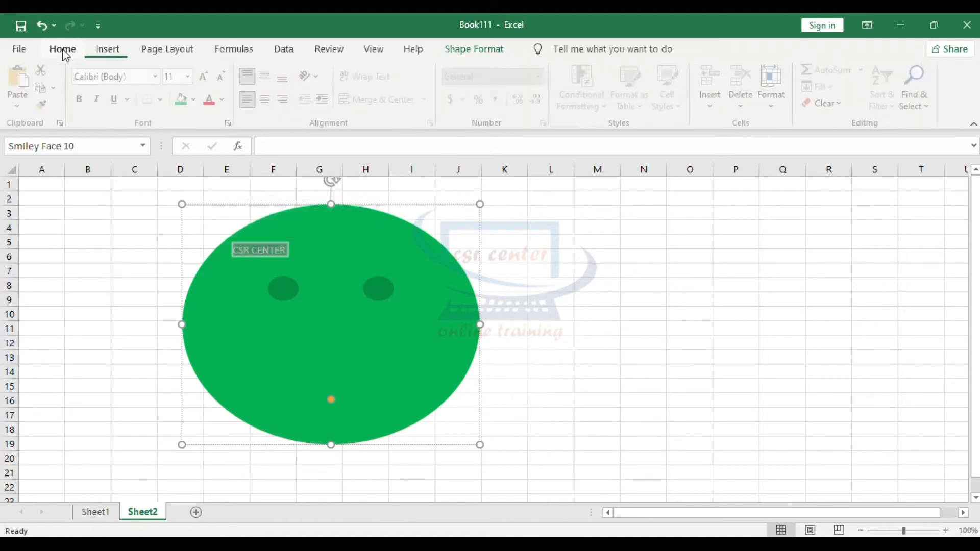
pyautogui.click(207, 78)
pyautogui.click(208, 77)
pyautogui.click(208, 78)
pyautogui.click(207, 77)
pyautogui.click(207, 78)
pyautogui.click(208, 77)
pyautogui.click(207, 77)
pyautogui.click(207, 78)
pyautogui.click(207, 78)
pyautogui.click(207, 78)
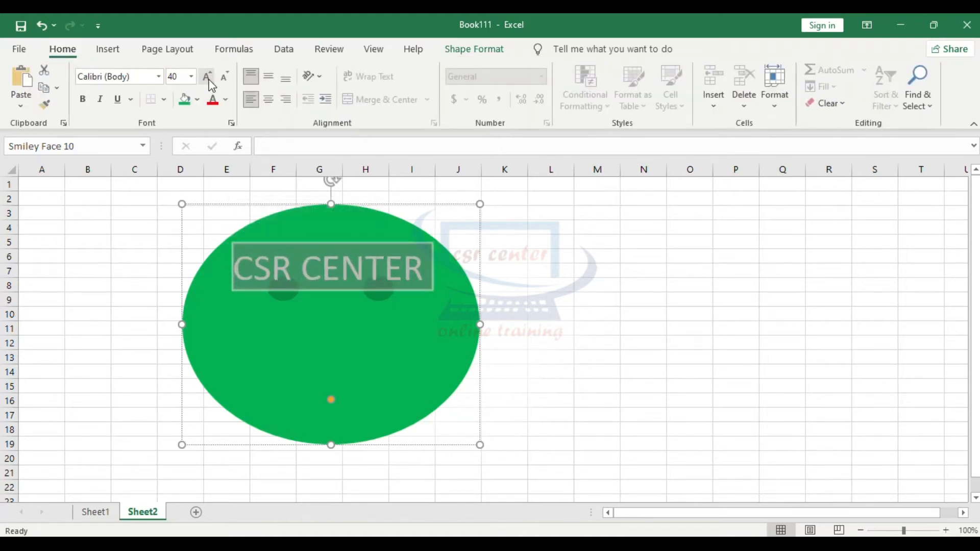
# - Apply the blue WordArt style with a reflection to the CSR CENTER text
pyautogui.moveTo(237, 309); pyautogui.dragTo(431, 312)
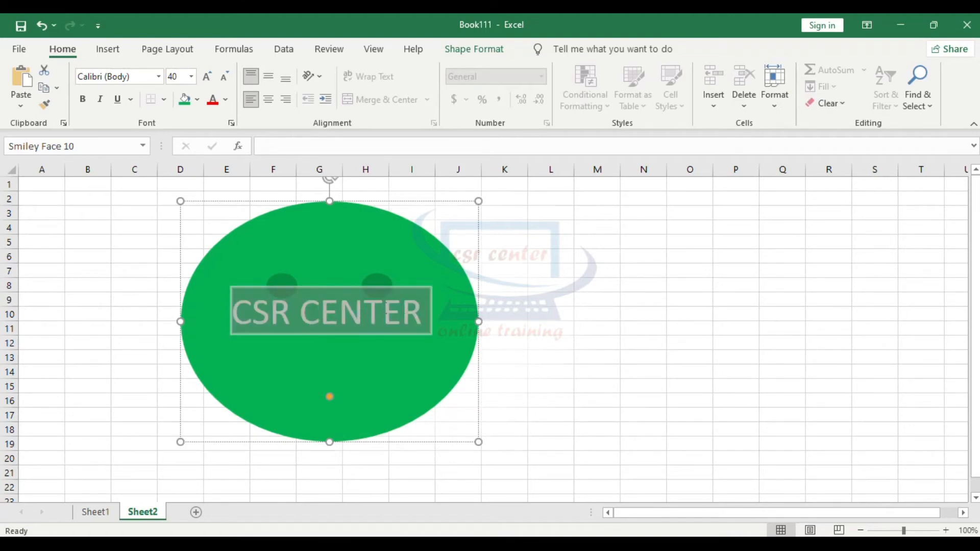
pyautogui.click(488, 50)
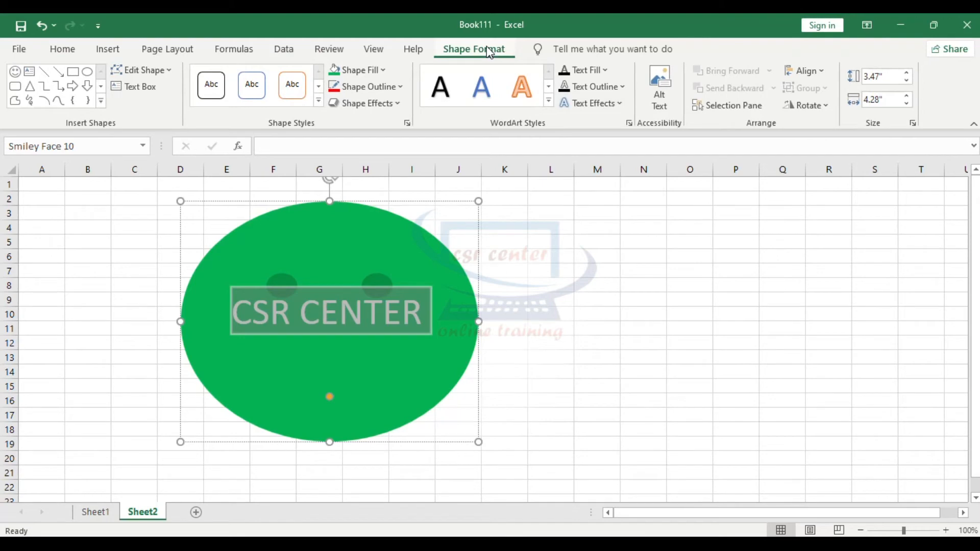
pyautogui.click(549, 104)
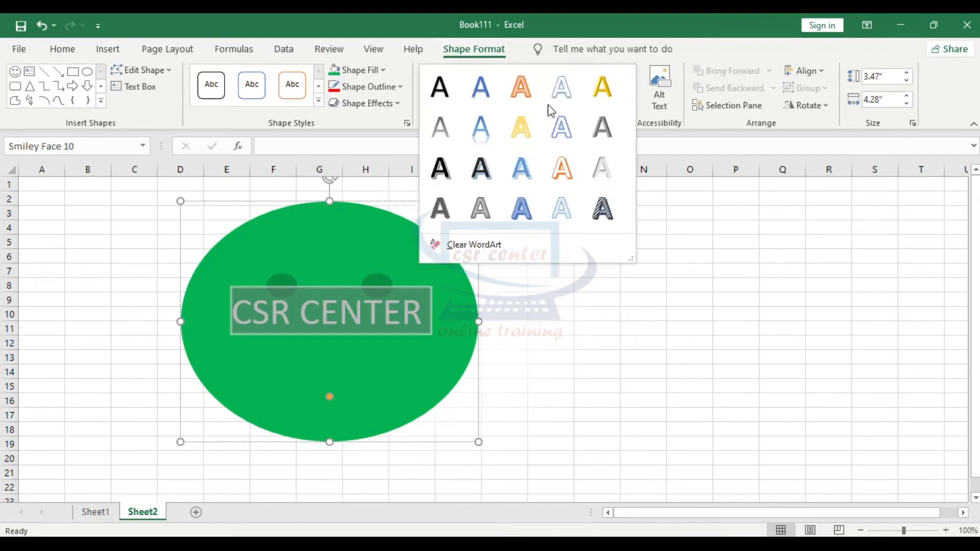
pyautogui.click(489, 123)
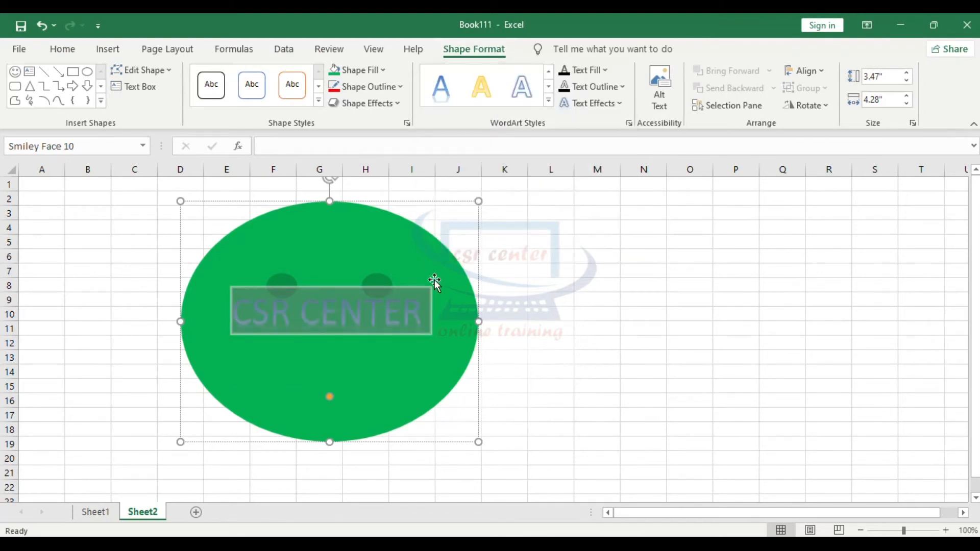
# - Make the CSR CENTER text bold and change its font to Arial Black
pyautogui.click(402, 316)
pyautogui.moveTo(245, 314); pyautogui.dragTo(433, 316)
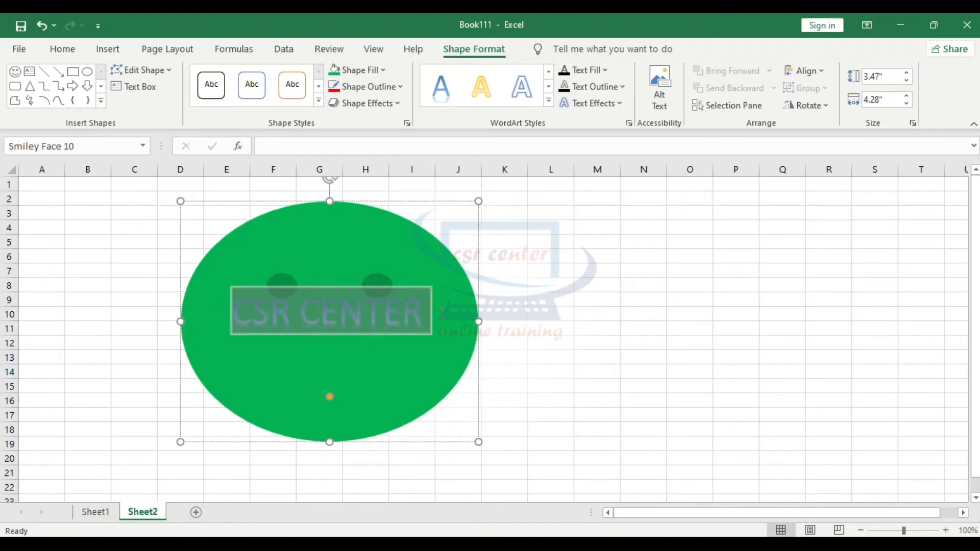
pyautogui.click(63, 49)
pyautogui.click(82, 99)
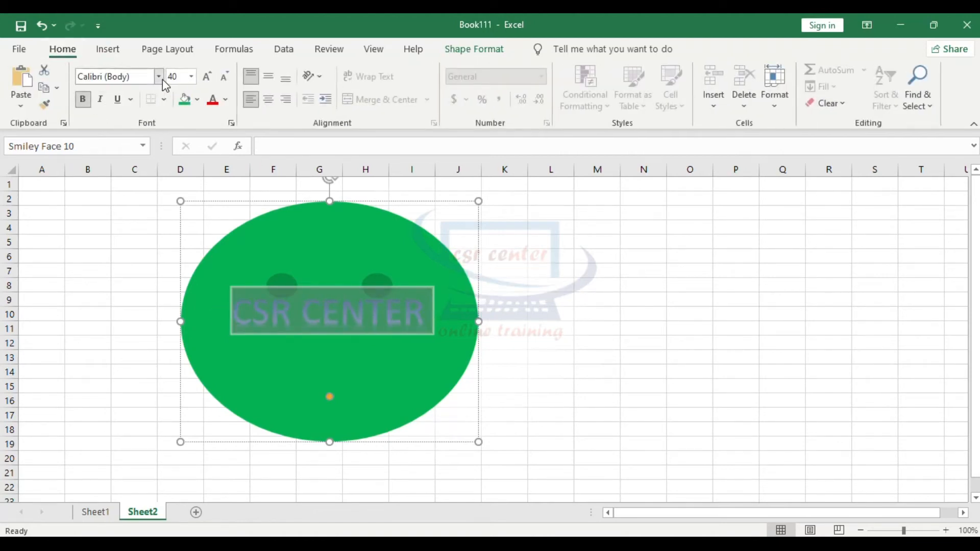
pyautogui.click(159, 77)
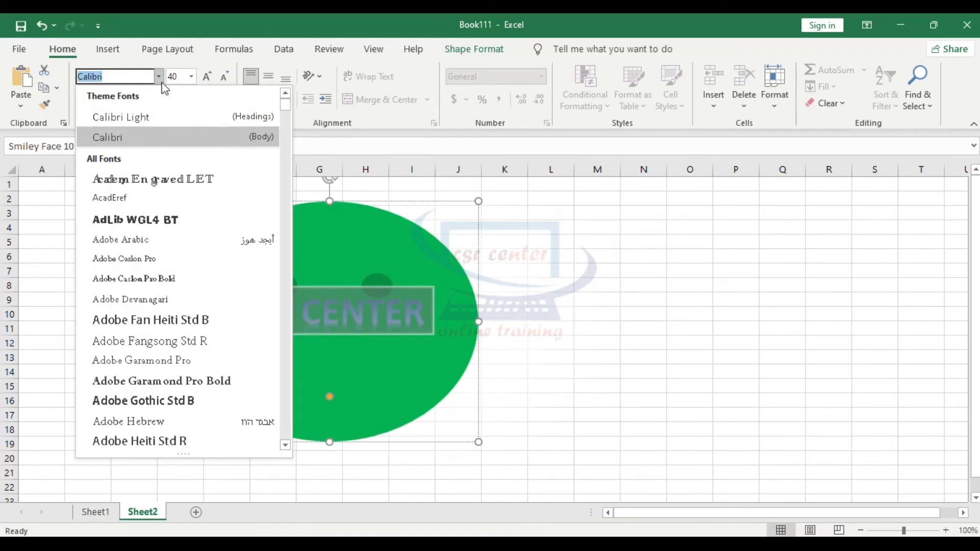
pyautogui.write('Arial Black')
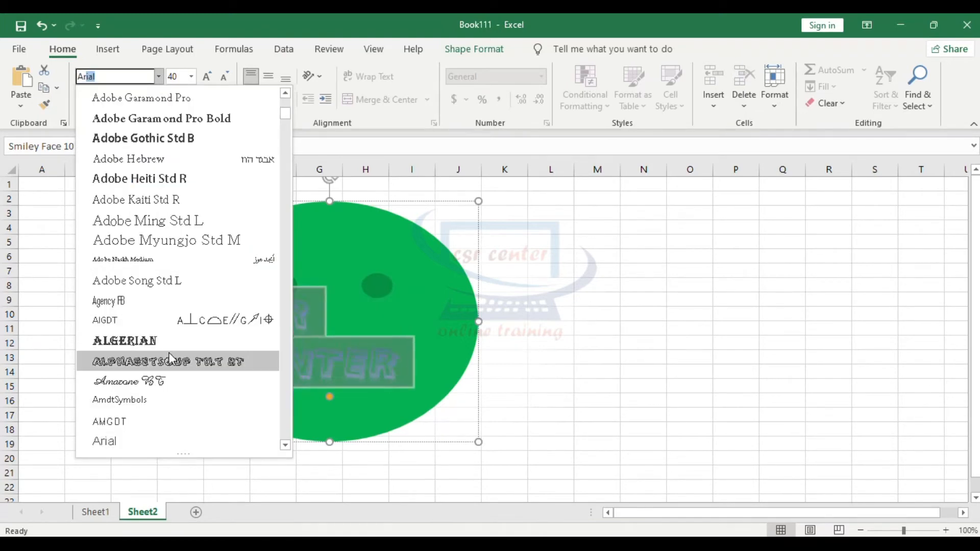
# - Try font size 36 for the text, return it to 40, and enlarge the shape to about 3.78" high by 6.26" wide
pyautogui.click(223, 78)
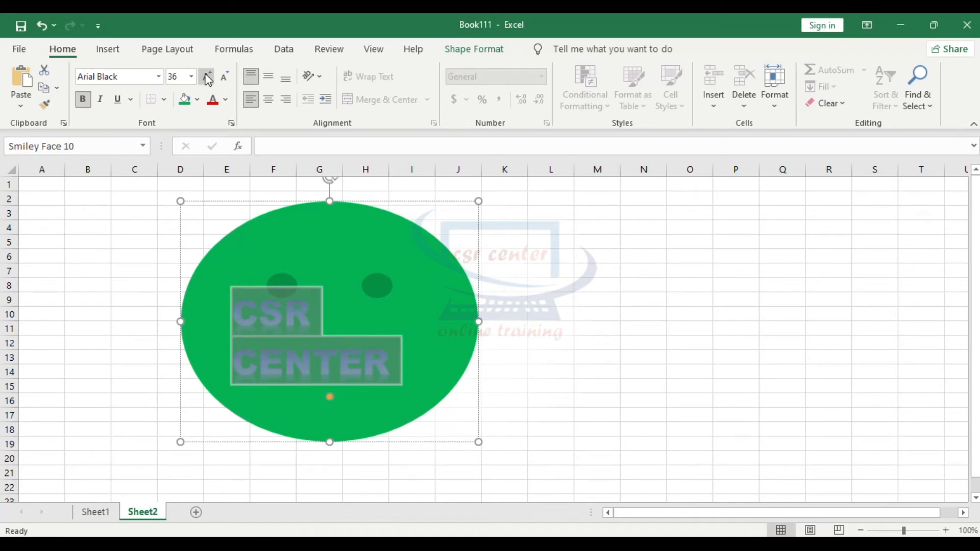
pyautogui.click(207, 76)
pyautogui.moveTo(478, 442); pyautogui.dragTo(588, 463)
pyautogui.moveTo(588, 332); pyautogui.dragTo(616, 332)
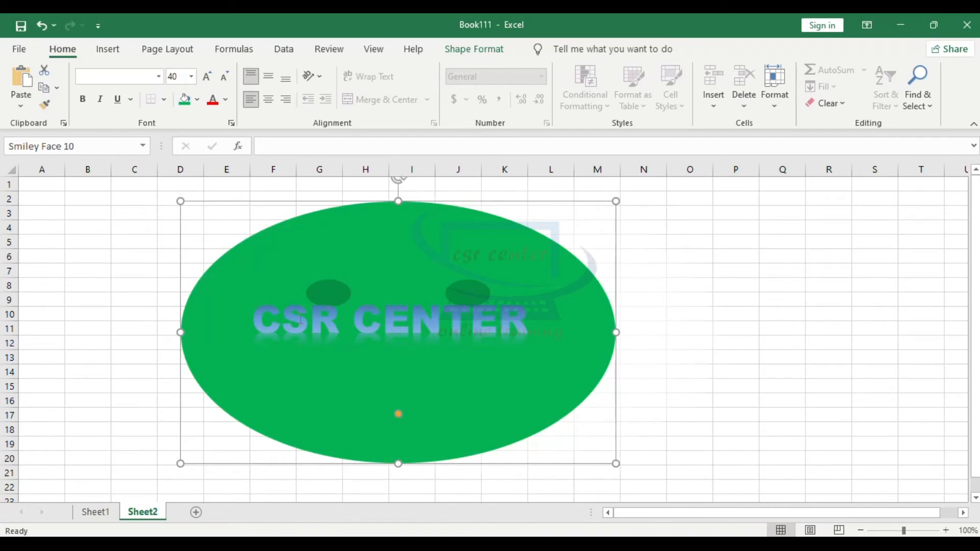
# - Fill the CSR CENTER text with standard red
pyautogui.moveTo(257, 317); pyautogui.dragTo(534, 327)
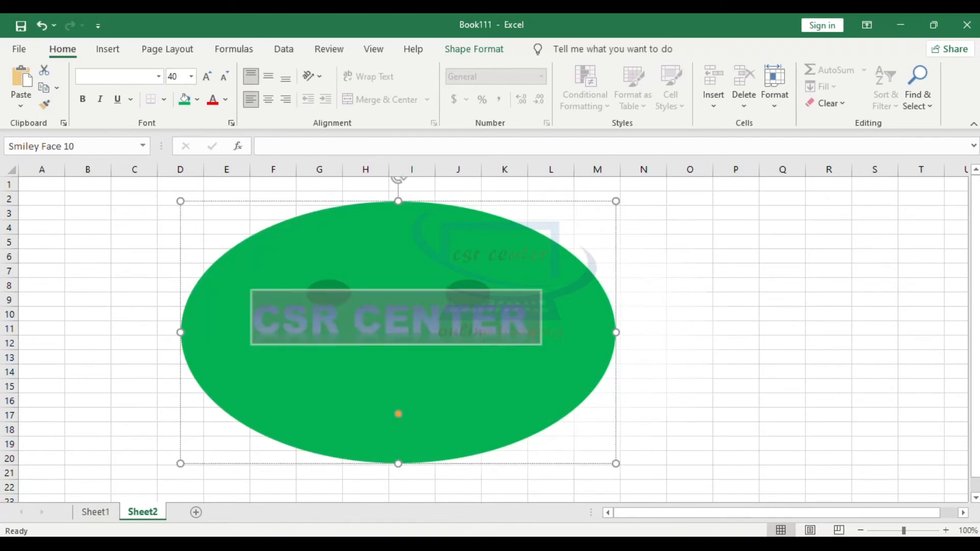
pyautogui.click(483, 50)
pyautogui.click(609, 75)
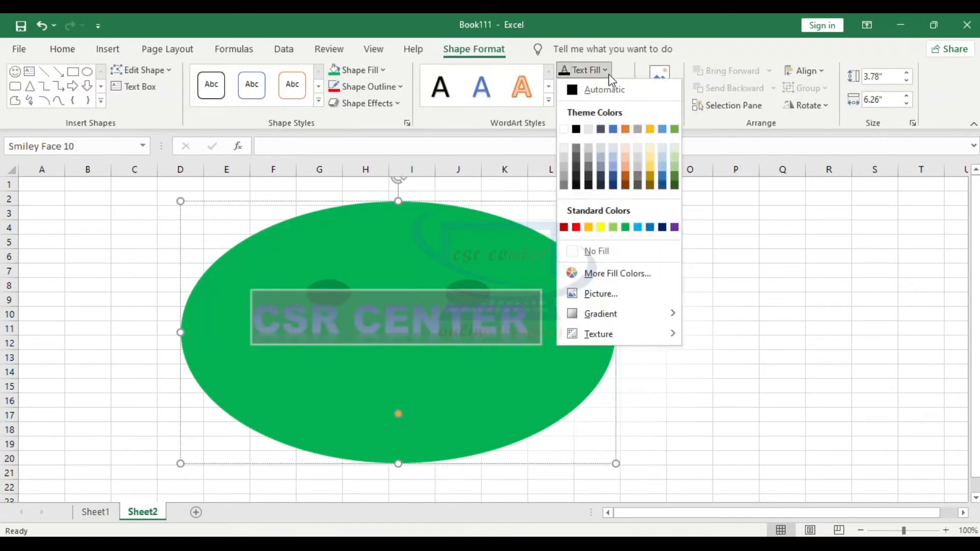
pyautogui.click(576, 227)
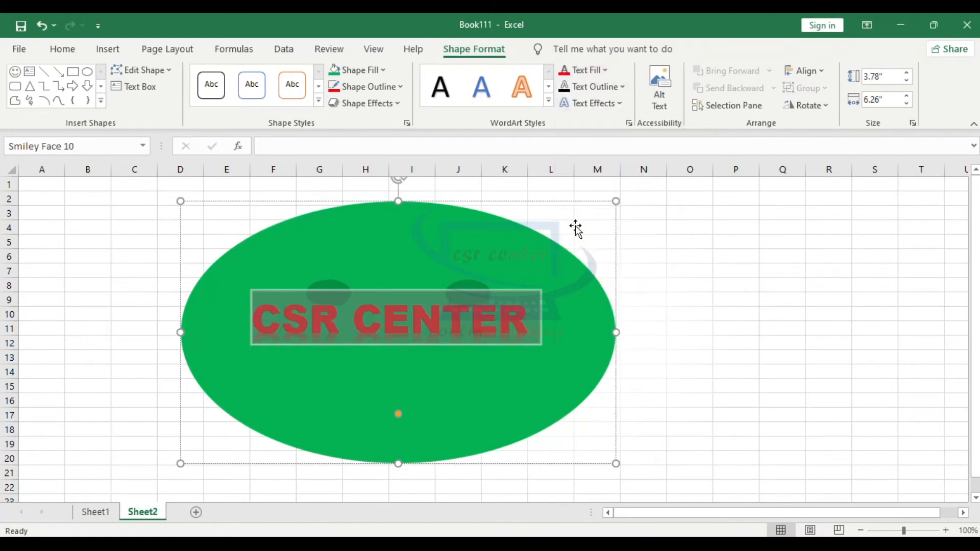
pyautogui.click(509, 321)
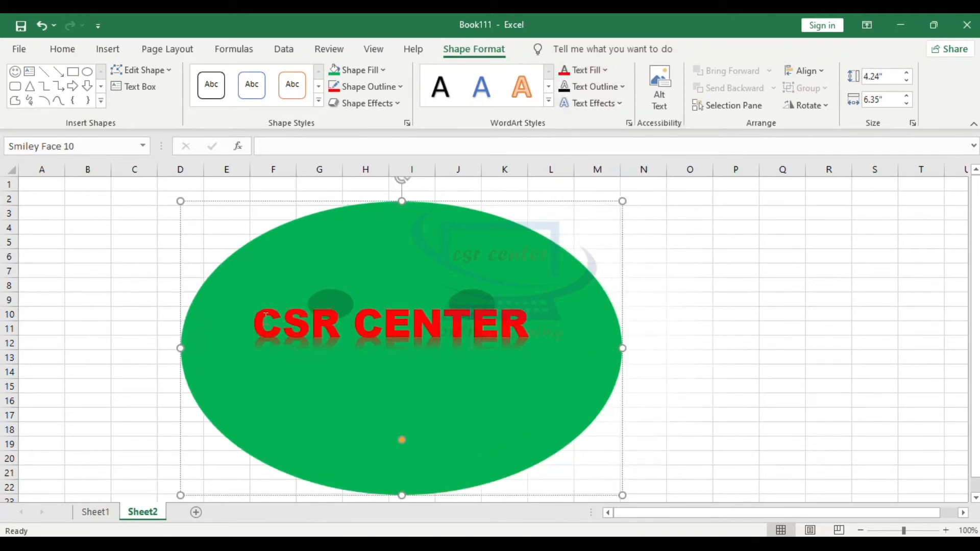
# - Fill the CSR CENTER text with an online picture of golden autumn trees from the Autumn category
pyautogui.moveTo(266, 315); pyautogui.dragTo(564, 320)
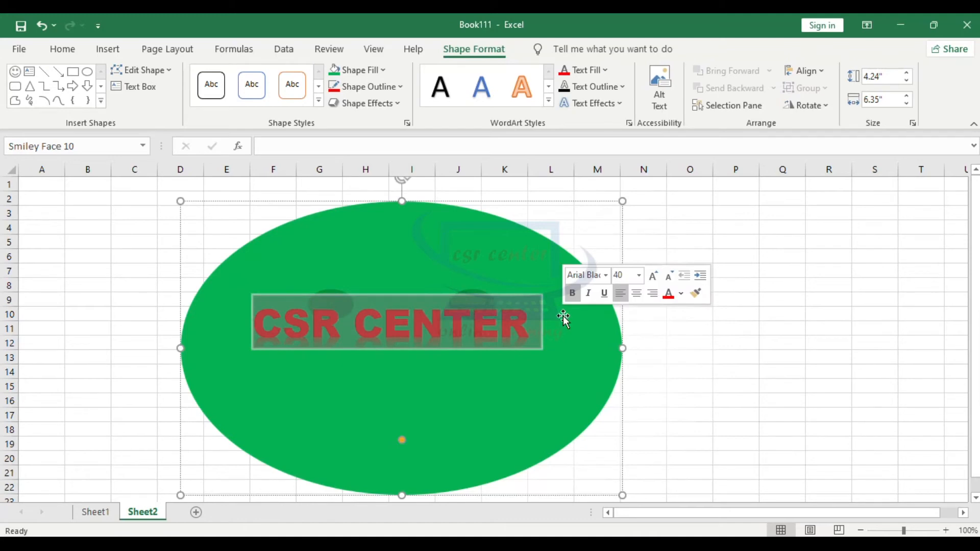
pyautogui.click(605, 70)
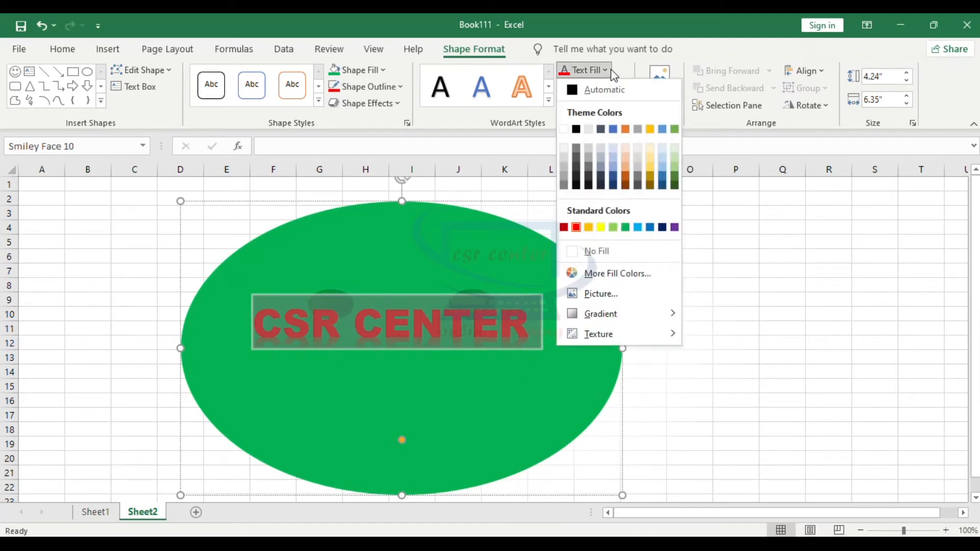
pyautogui.click(607, 293)
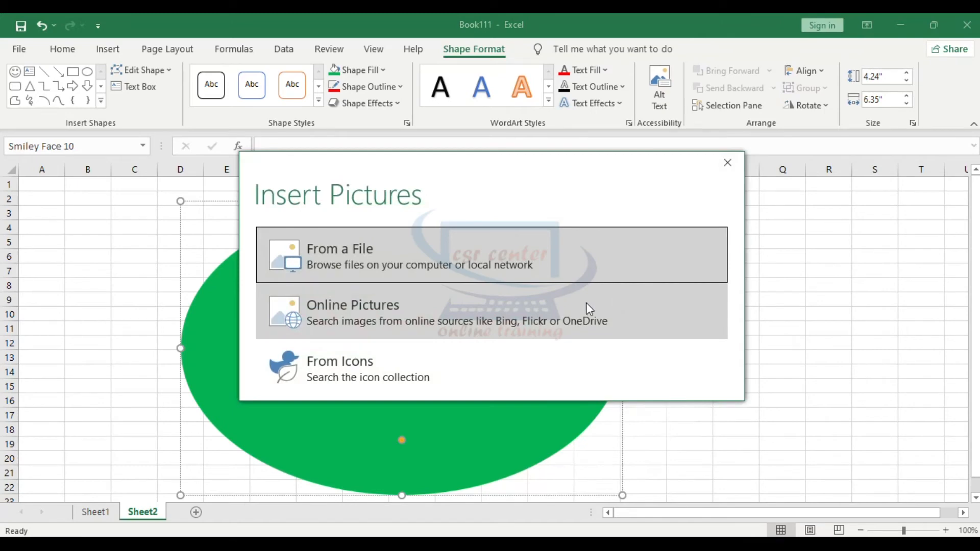
pyautogui.click(389, 313)
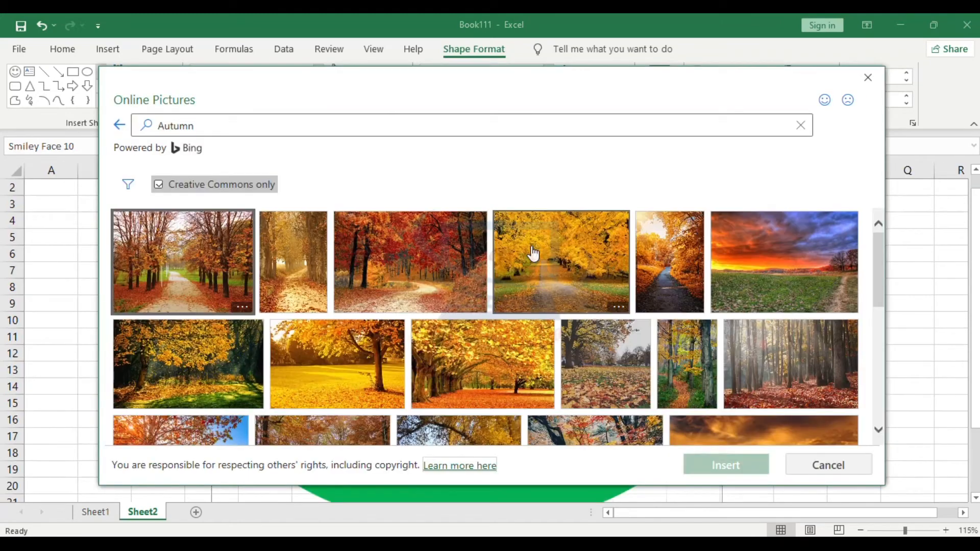
pyautogui.click(483, 366)
pyautogui.click(711, 466)
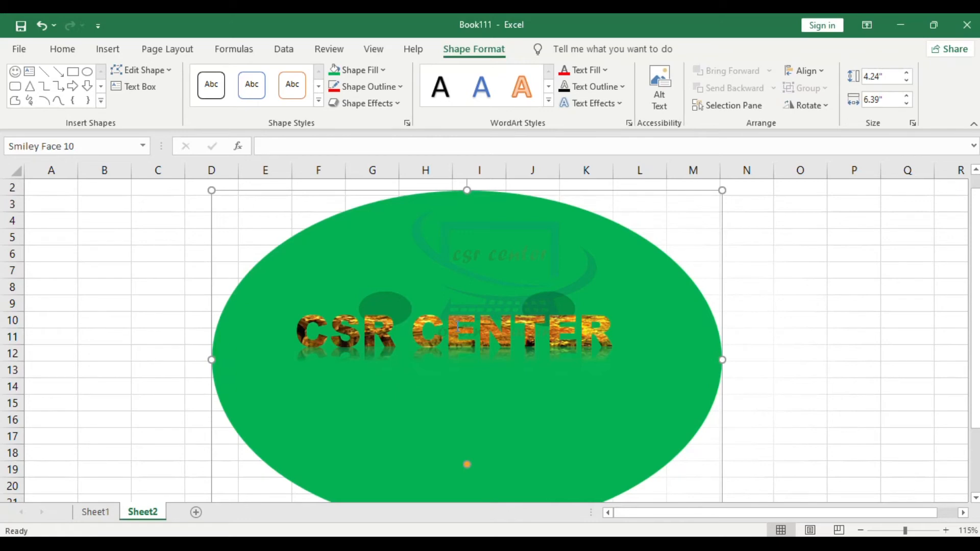
pyautogui.scroll(6, 447, 357)
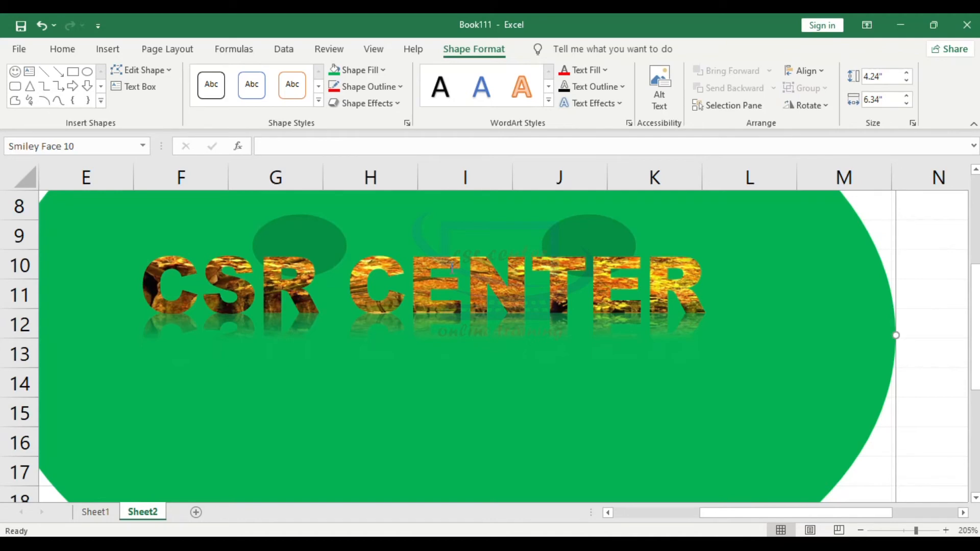
pyautogui.scroll(-6, 502, 304)
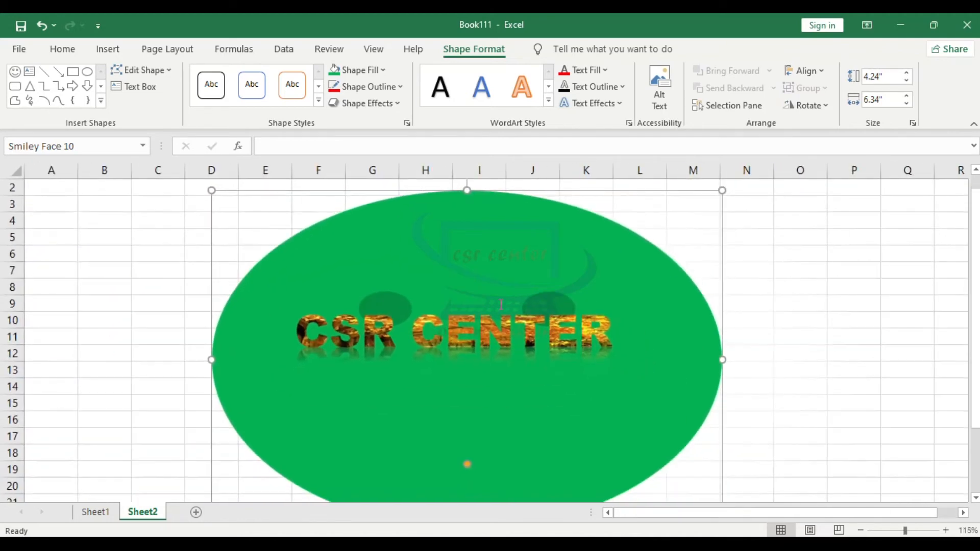
# - Apply a gradient fill with red, yellow, blue and red stops to the CSR CENTER text
pyautogui.scroll(-1, 563, 331)
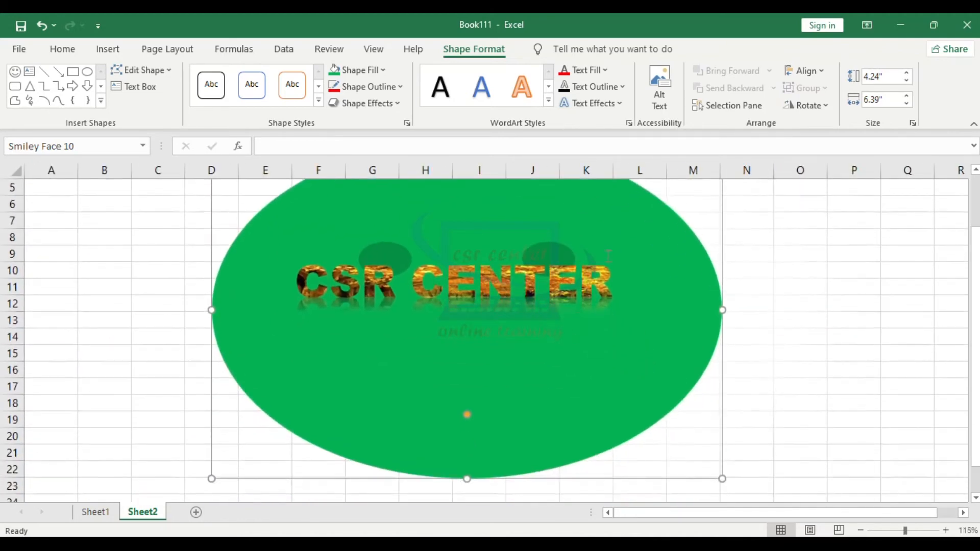
pyautogui.tripleClick(545, 287)
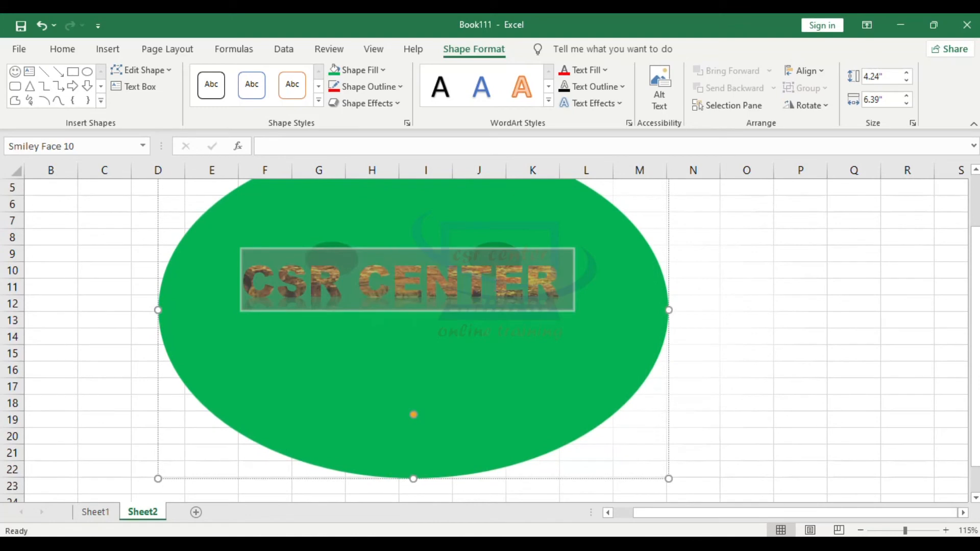
pyautogui.click(606, 71)
pyautogui.moveTo(629, 315)
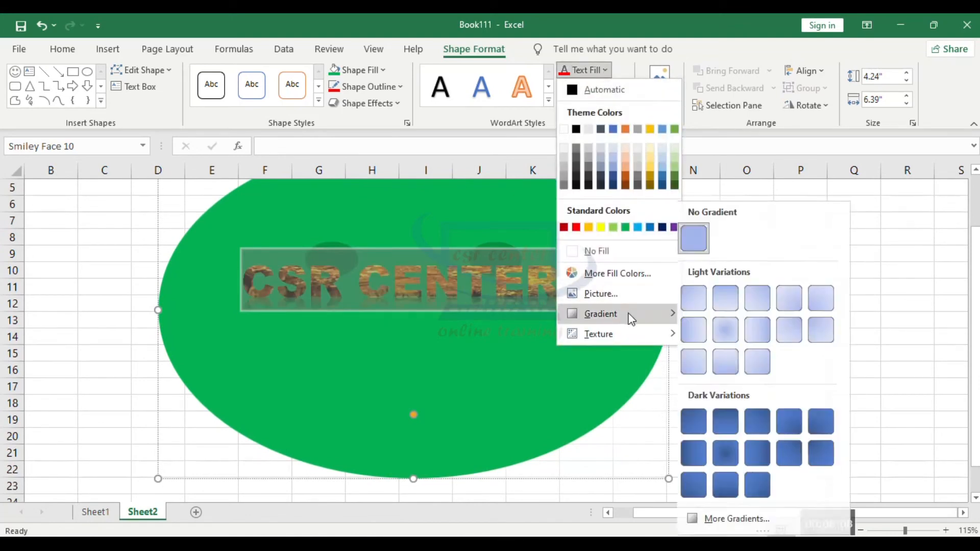
pyautogui.click(737, 520)
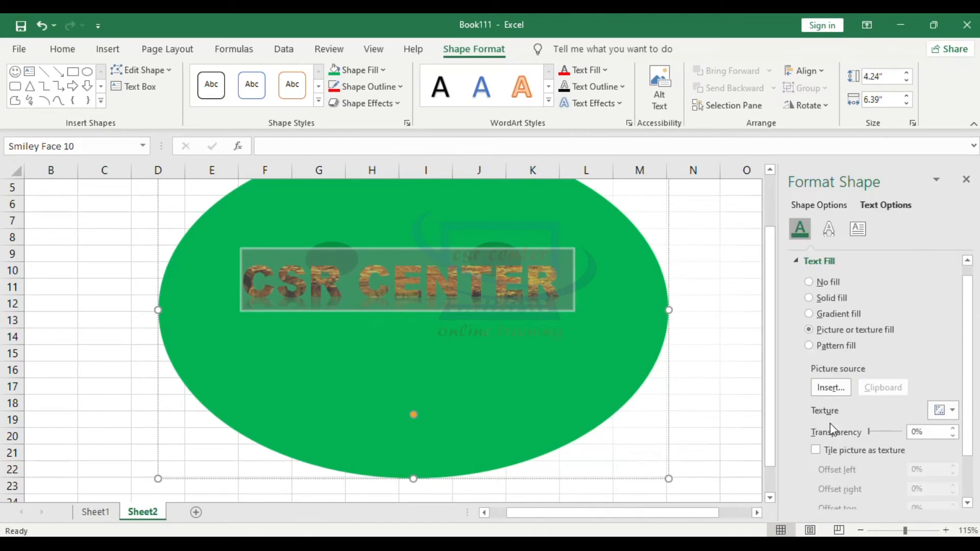
pyautogui.click(839, 313)
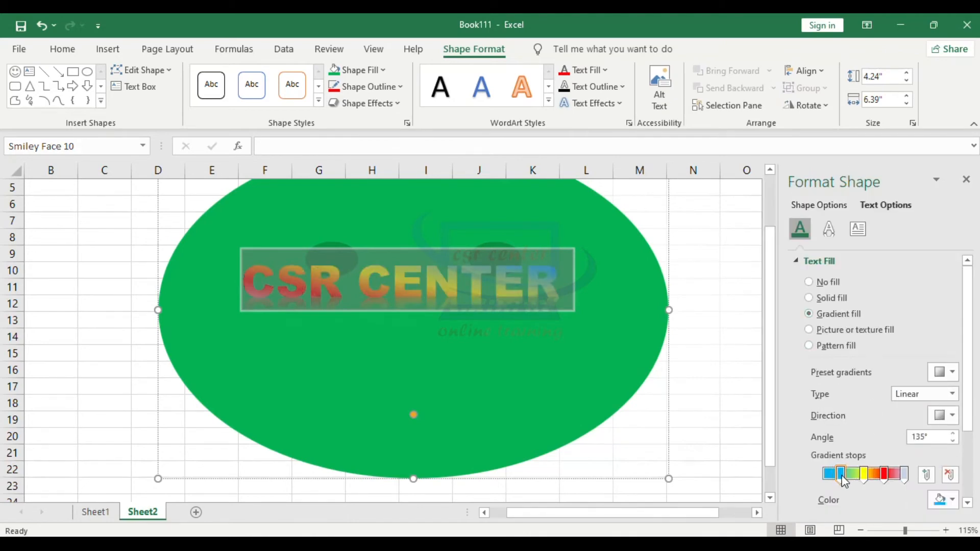
pyautogui.moveTo(863, 476); pyautogui.dragTo(876, 473)
pyautogui.click(944, 500)
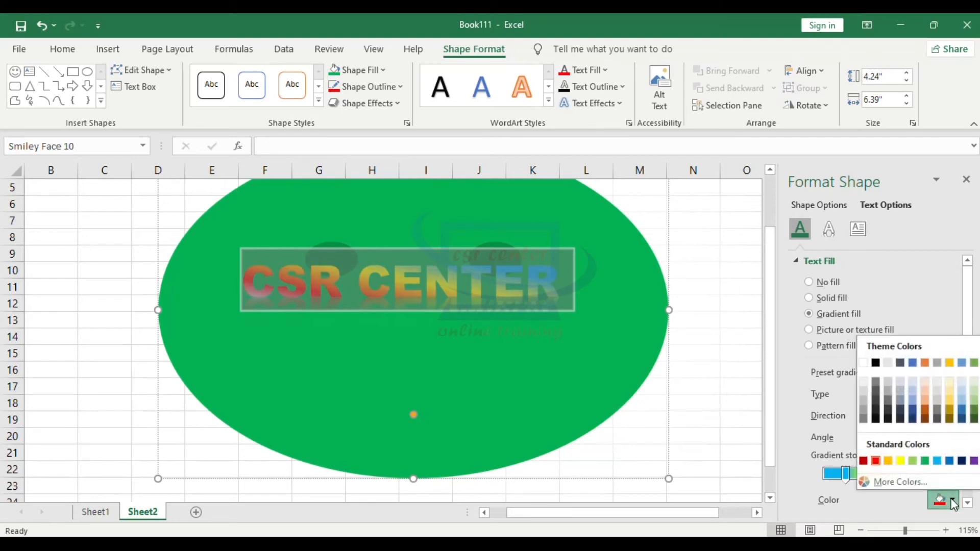
pyautogui.click(925, 461)
pyautogui.click(927, 475)
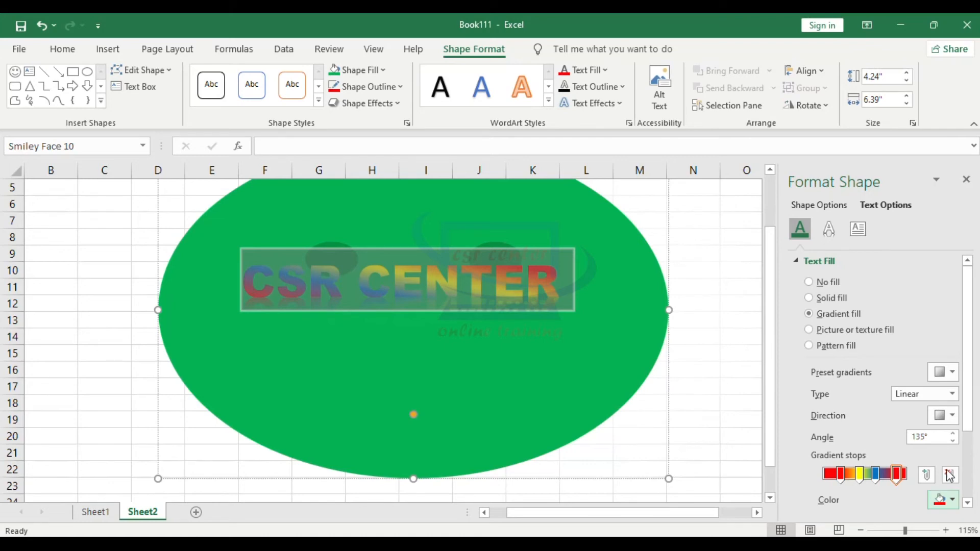
# - Set the text gradient to the linear diagonal direction at 225° and close the formatting pane
pyautogui.click(952, 415)
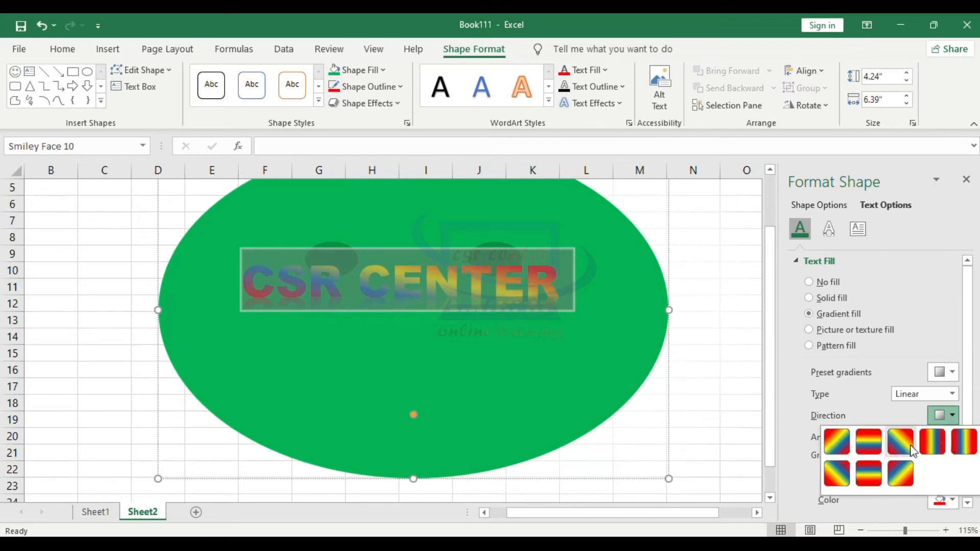
pyautogui.click(900, 472)
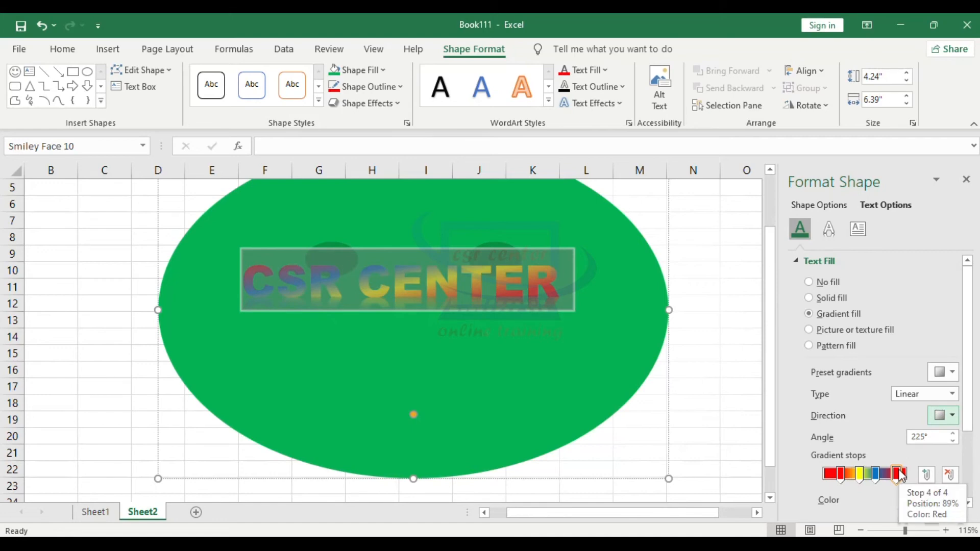
pyautogui.click(954, 190)
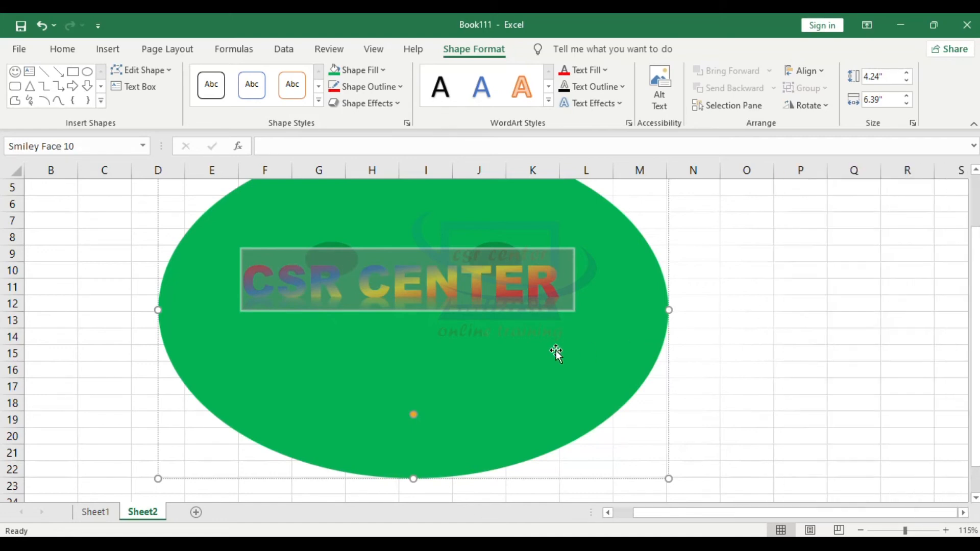
pyautogui.click(565, 357)
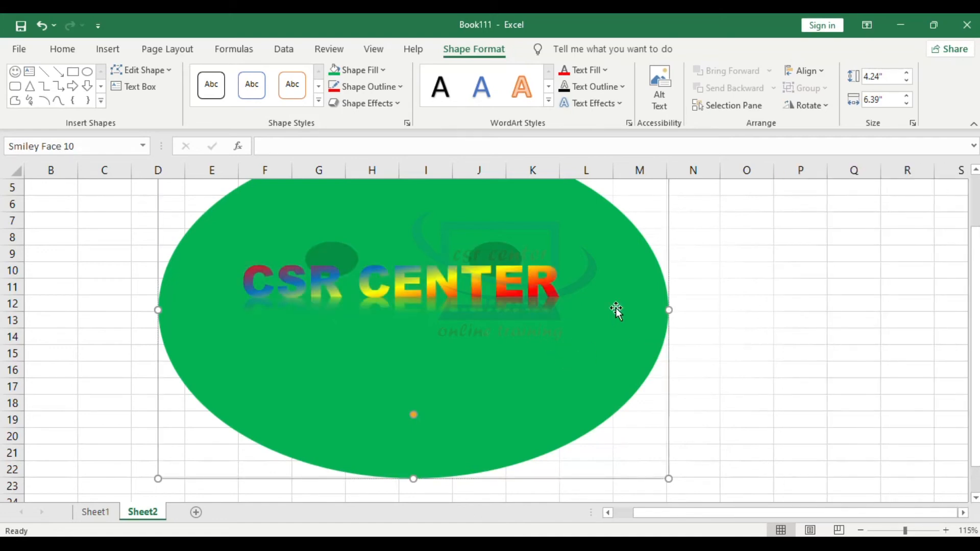
# - Switch the CSR CENTER text to the radial gradient variation that spreads from the center
pyautogui.hotkey('ctrl', 'z')
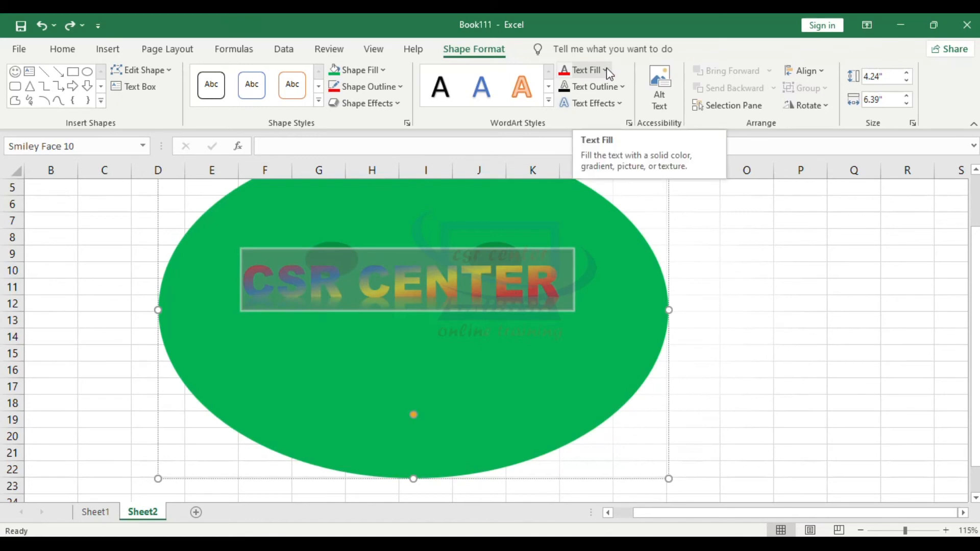
pyautogui.click(607, 70)
pyautogui.moveTo(635, 314)
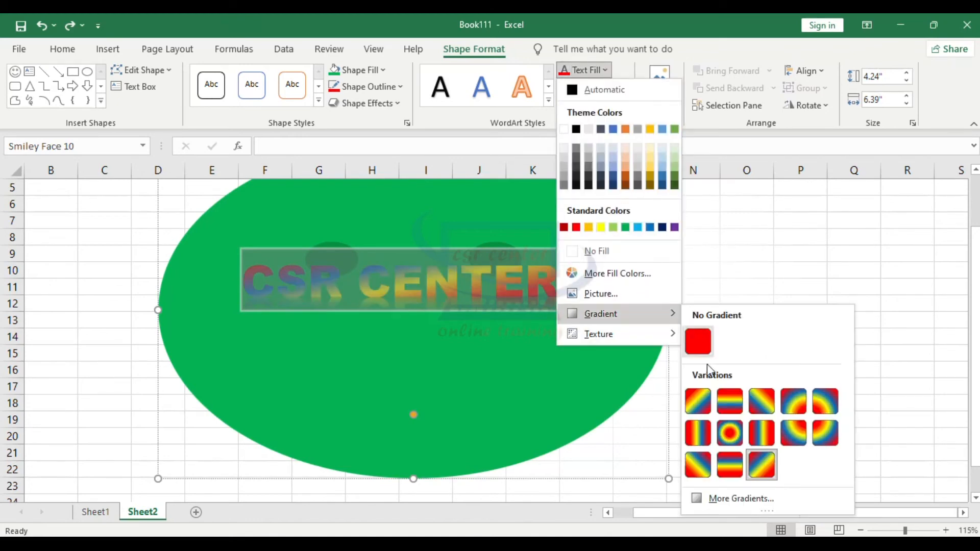
pyautogui.click(734, 435)
pyautogui.click(794, 337)
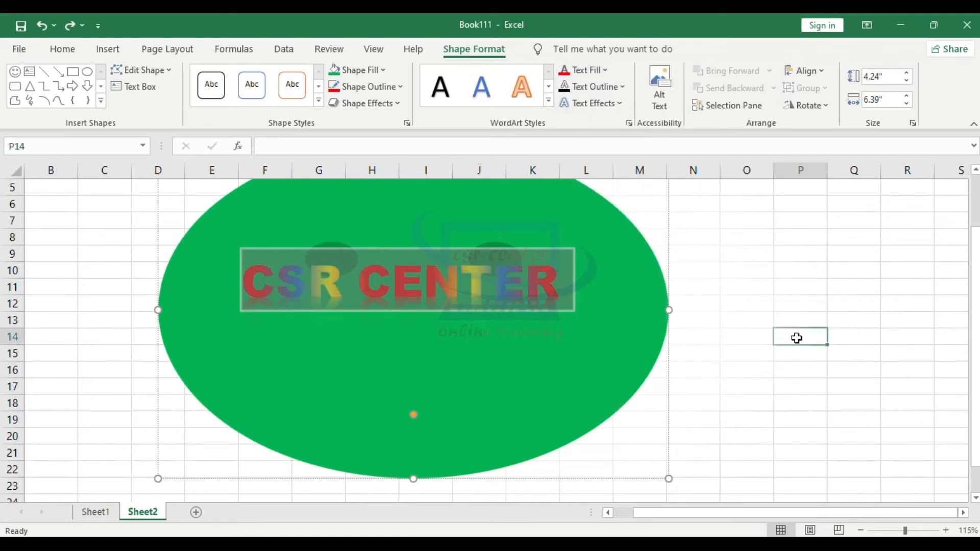
# - Fill the CSR CENTER text with the white marble texture
pyautogui.moveTo(253, 285); pyautogui.dragTo(557, 284)
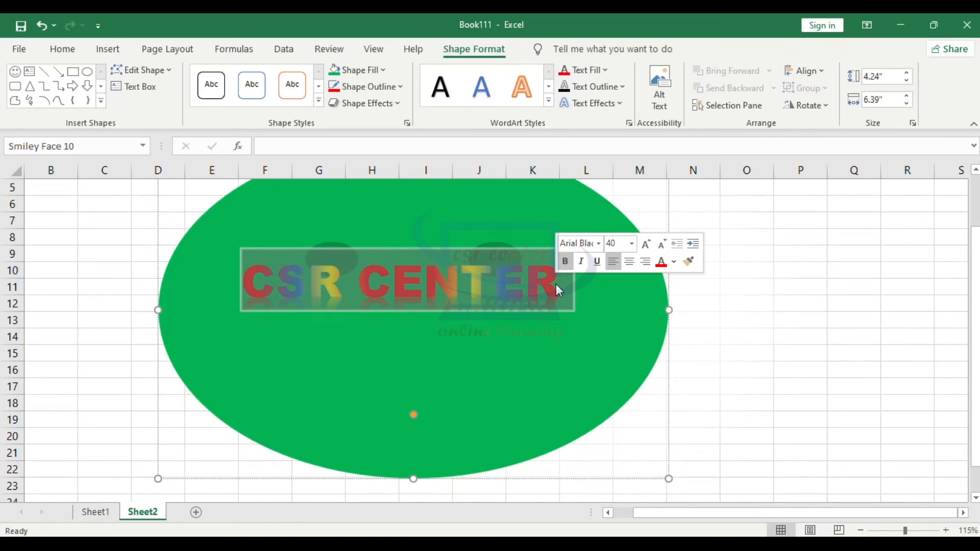
pyautogui.click(607, 72)
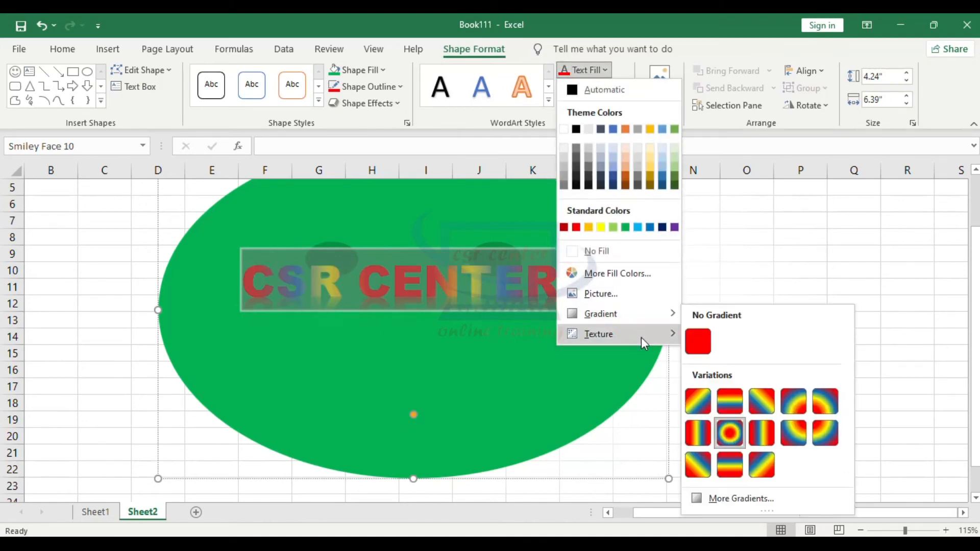
pyautogui.moveTo(641, 338)
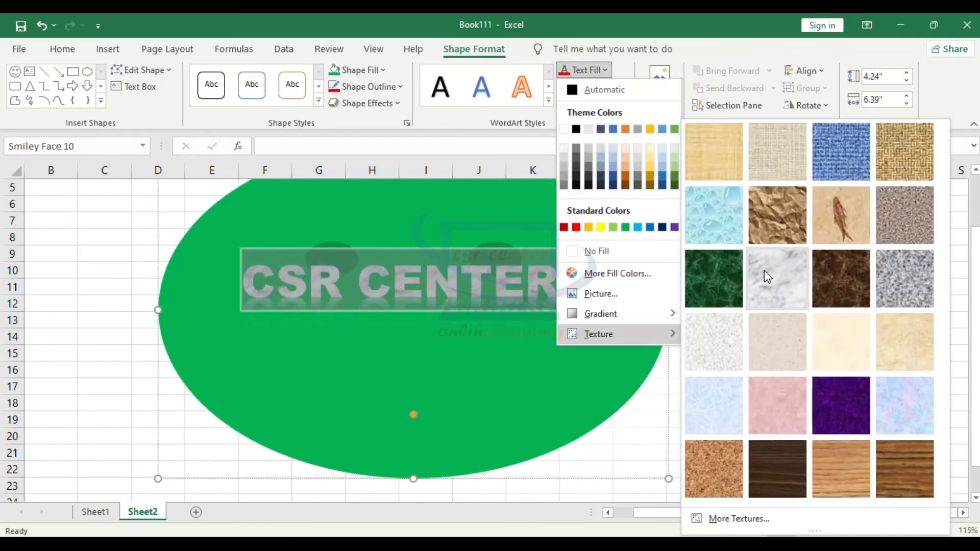
pyautogui.click(764, 275)
pyautogui.click(549, 382)
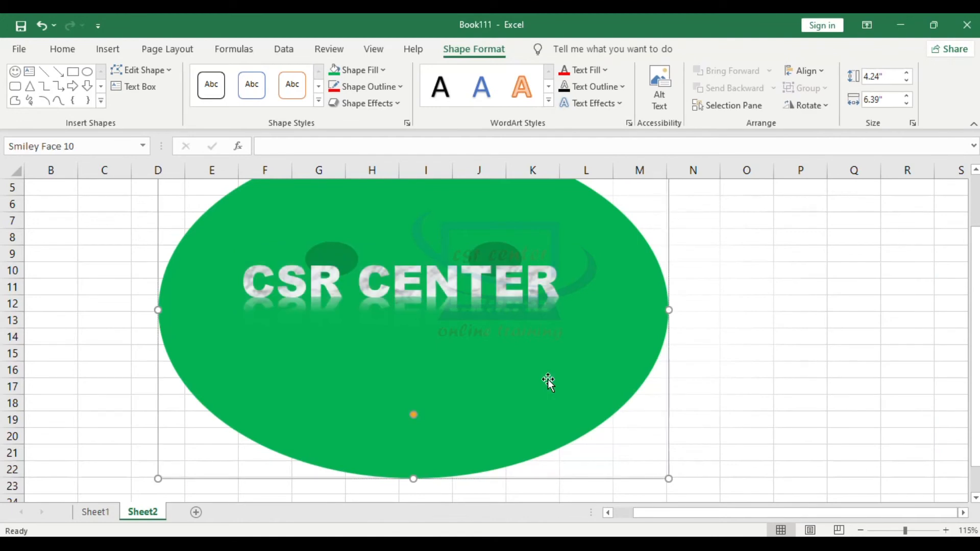
# - Outline the CSR CENTER text in standard red with a 3 pt line weight
pyautogui.moveTo(246, 281); pyautogui.dragTo(572, 285)
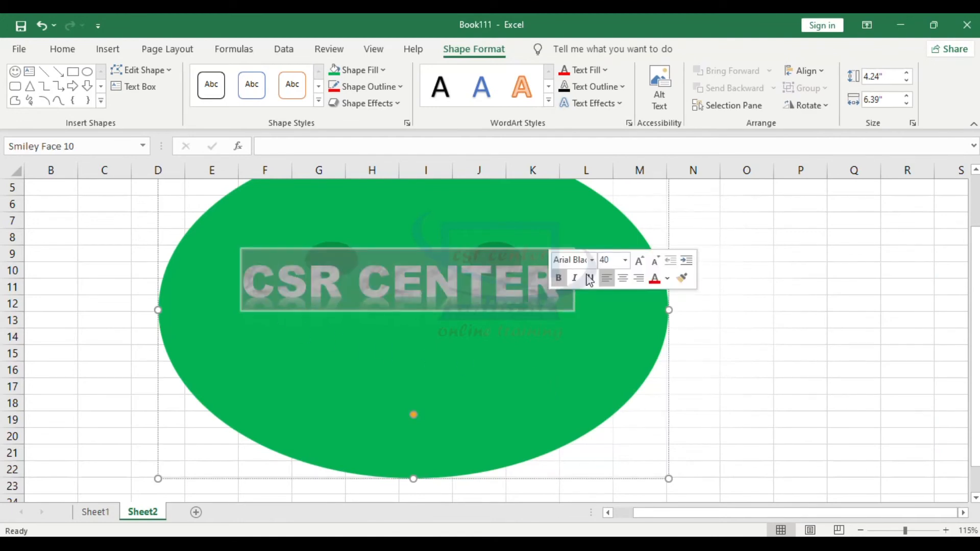
pyautogui.click(623, 87)
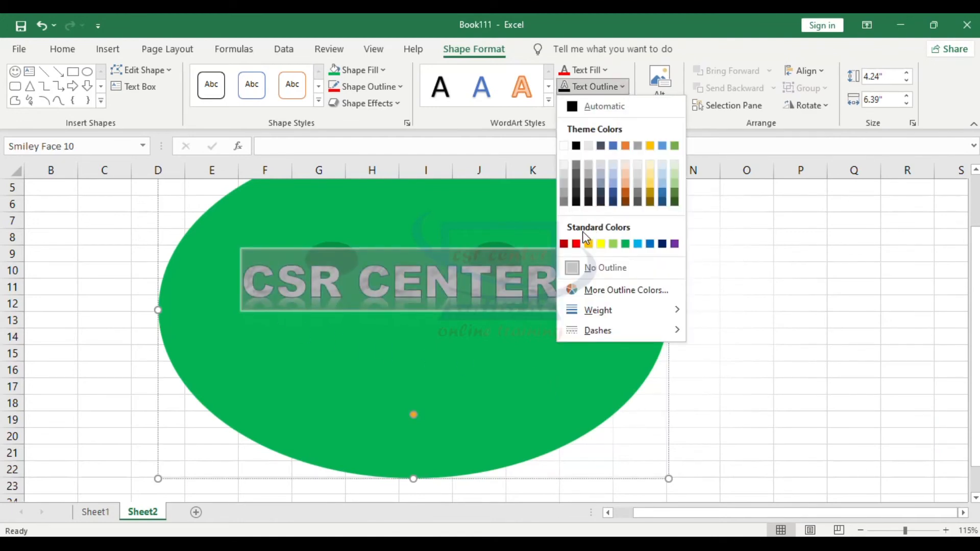
pyautogui.click(576, 244)
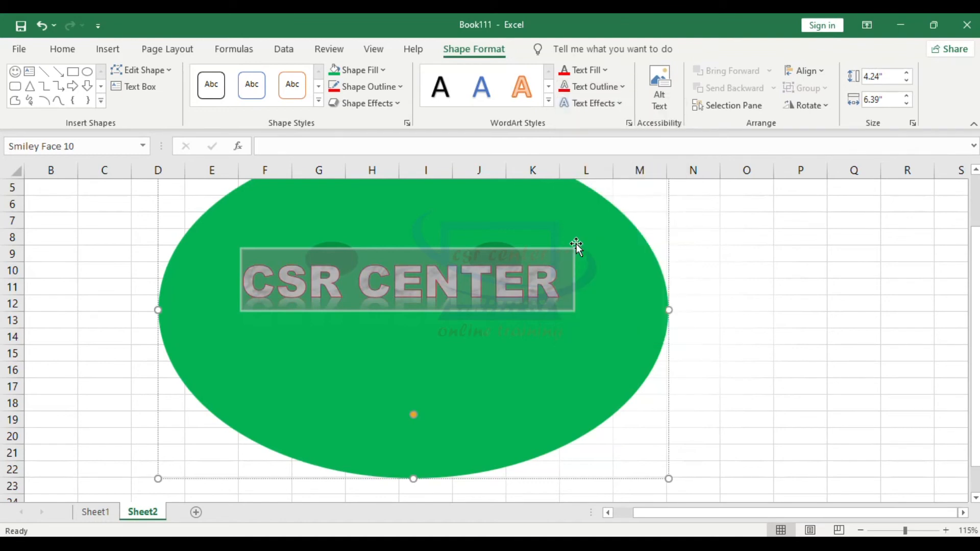
pyautogui.click(625, 88)
pyautogui.moveTo(636, 312)
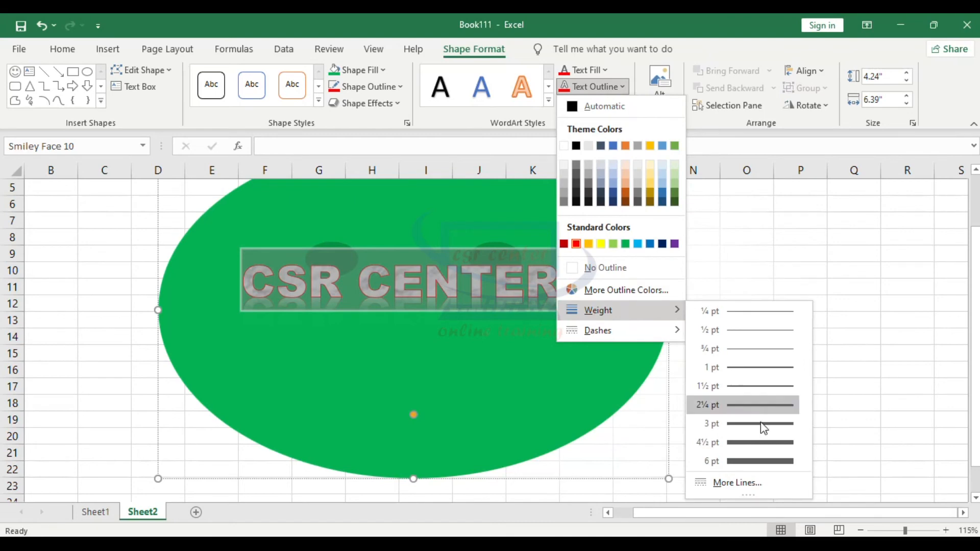
pyautogui.click(748, 422)
# - Change the CSR CENTER text outline to a dashed line style
pyautogui.click(624, 87)
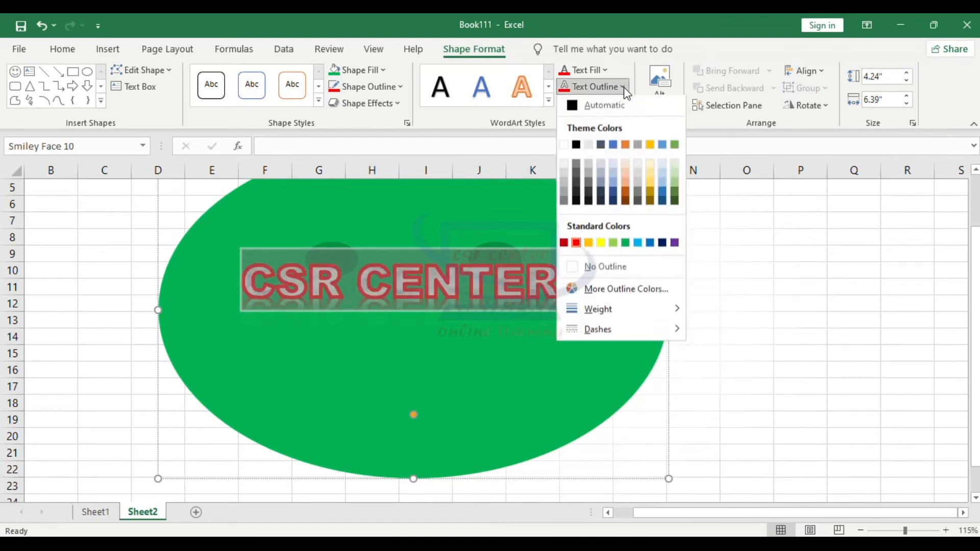
pyautogui.moveTo(596, 330)
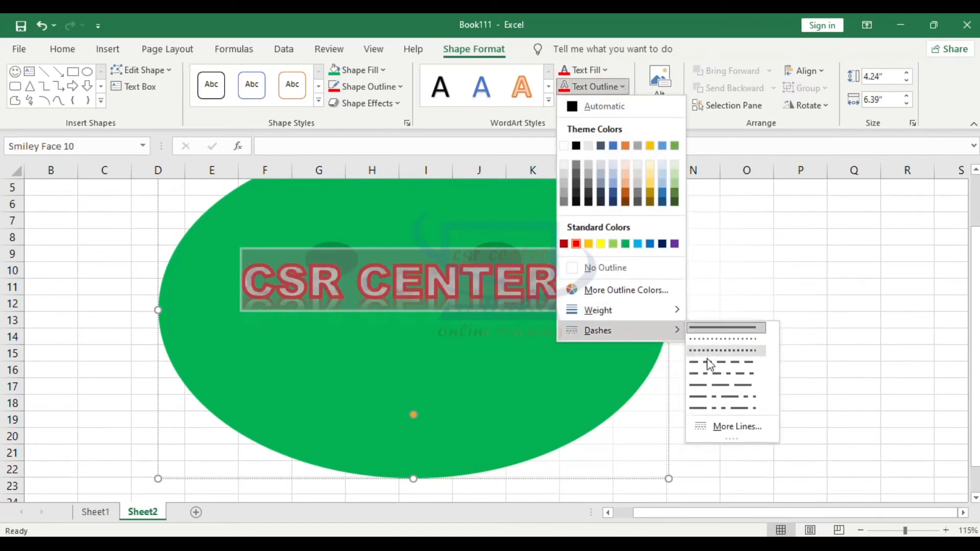
pyautogui.click(714, 367)
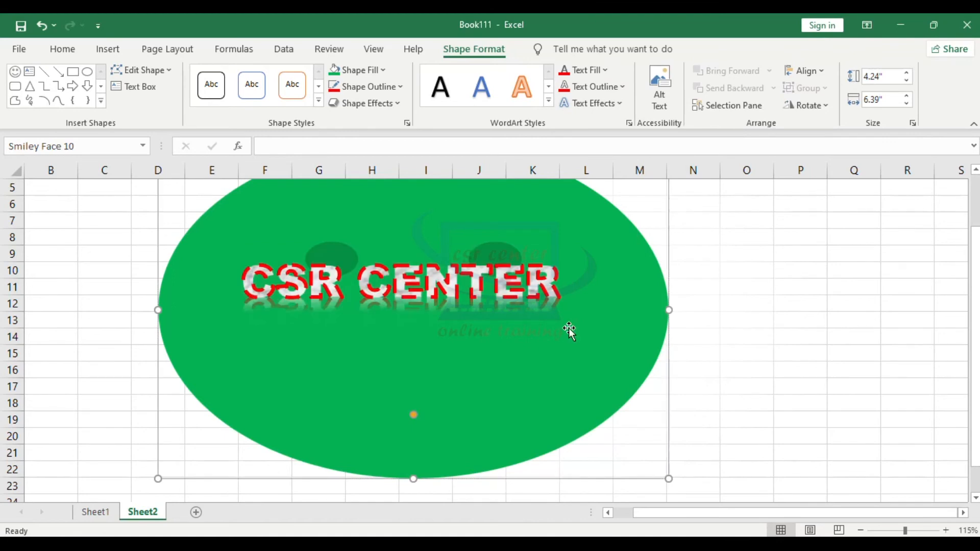
pyautogui.keyDown('ctrl'); pyautogui.scroll(7, 770, 370); pyautogui.keyUp('ctrl')
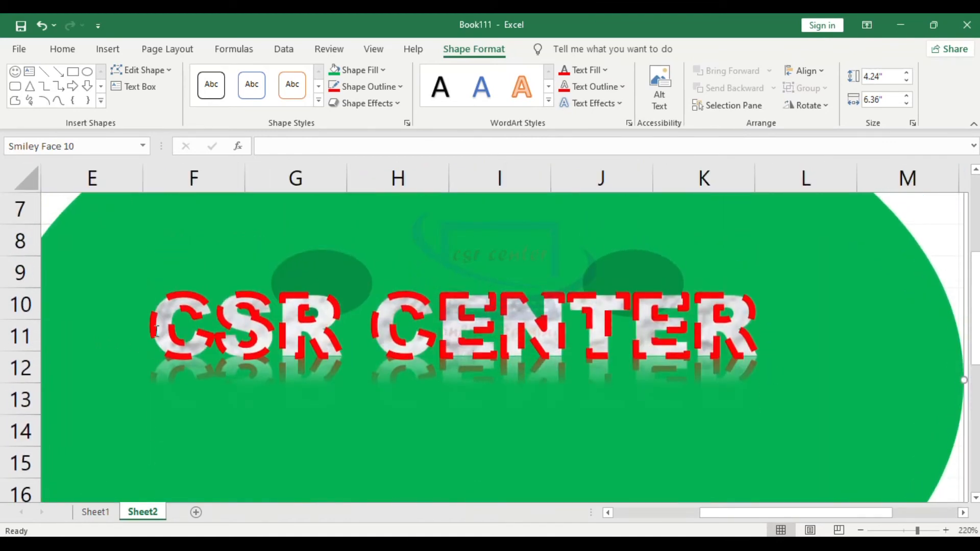
# - Set the weight of the dashed CSR CENTER text outline to 1 pt
pyautogui.click(156, 331)
pyautogui.click(623, 87)
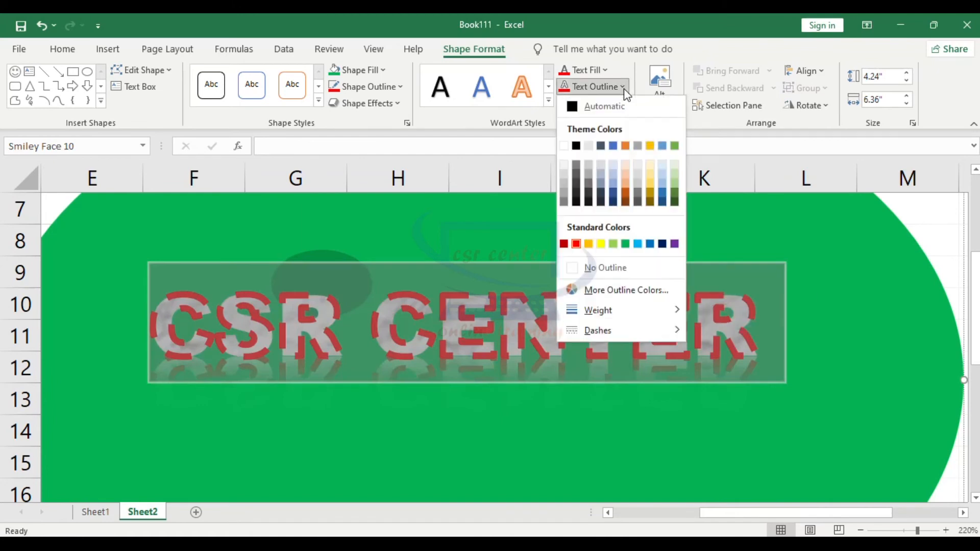
pyautogui.moveTo(620, 315)
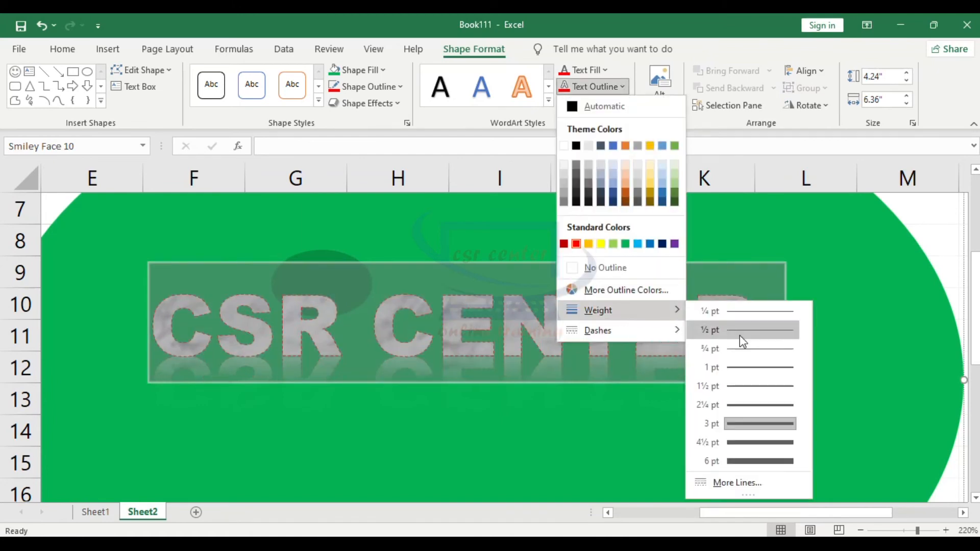
pyautogui.click(744, 366)
pyautogui.click(847, 323)
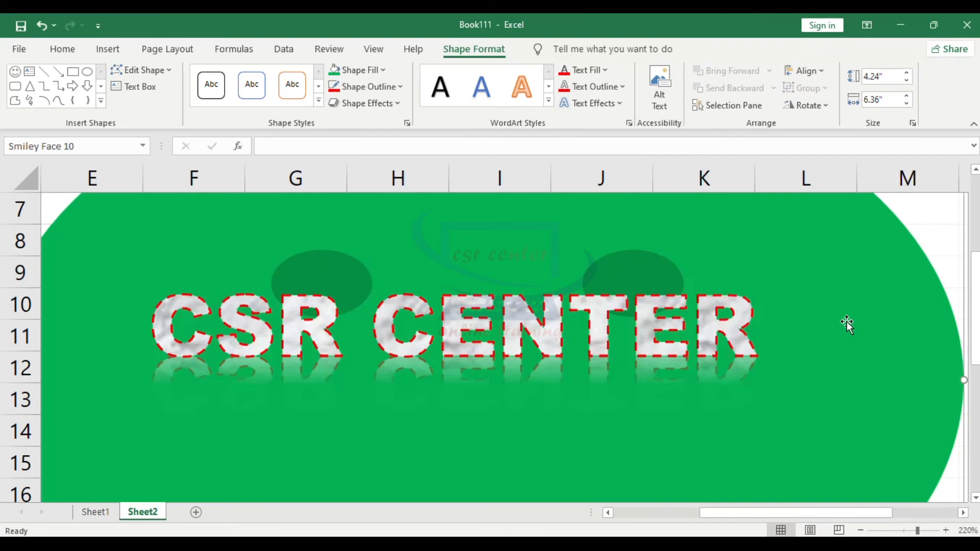
# - Change the CSR CENTER text outline to a solid line
pyautogui.click(158, 324)
pyautogui.click(628, 88)
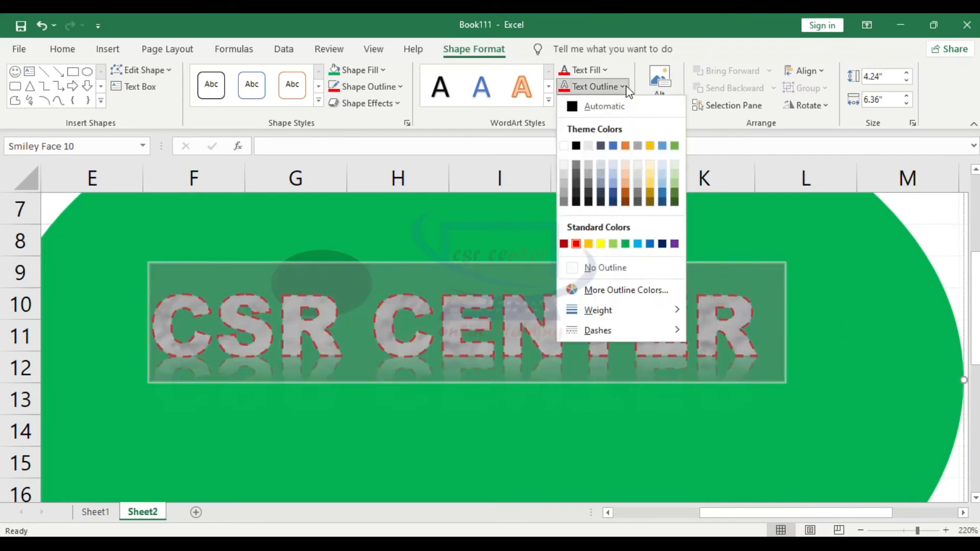
pyautogui.moveTo(608, 331)
pyautogui.click(719, 328)
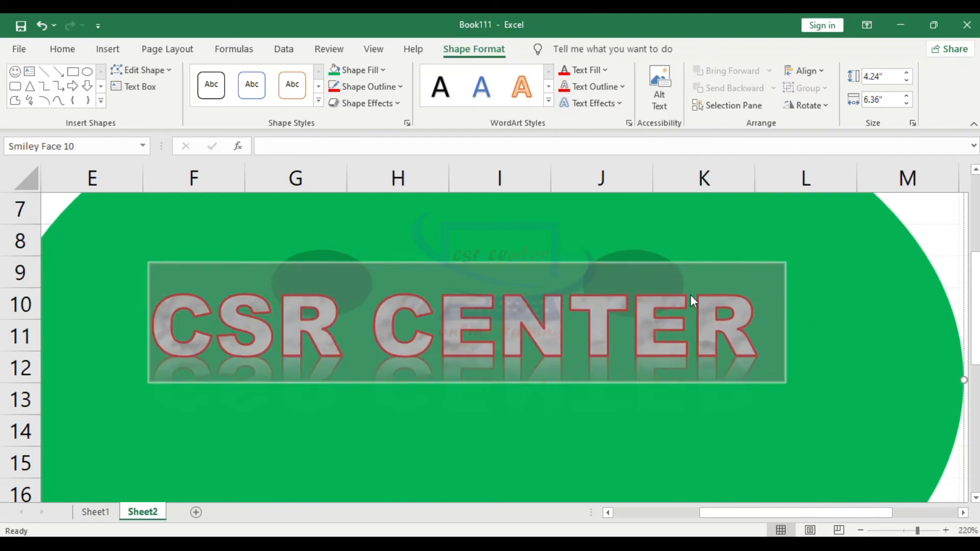
# - Apply the black fill WordArt style with a shadow to the CSR CENTER text
pyautogui.click(550, 100)
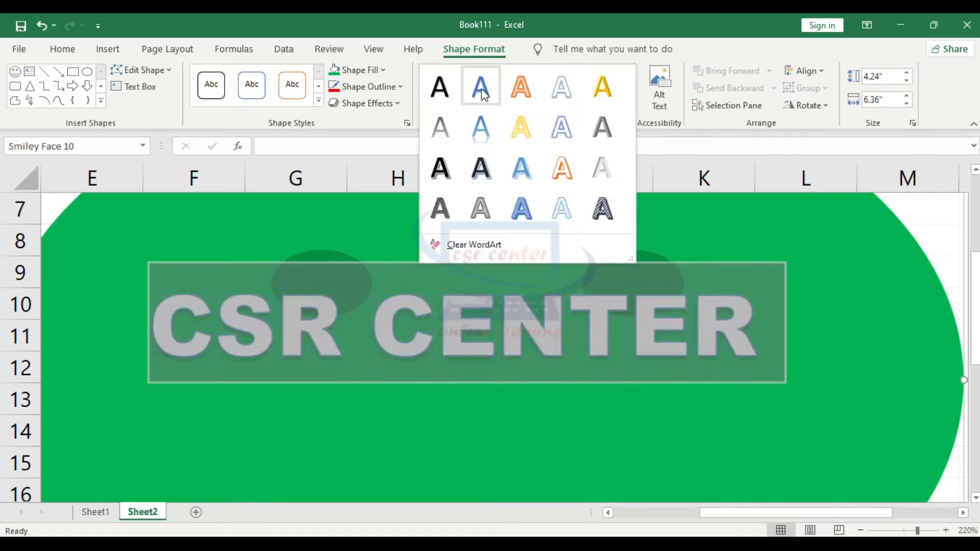
pyautogui.click(449, 88)
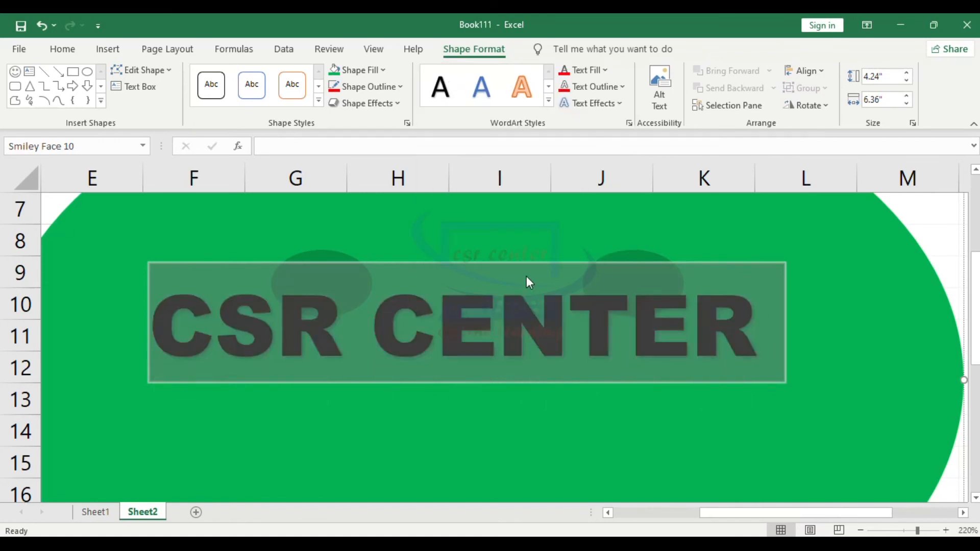
pyautogui.click(560, 335)
# - Add a perspective shadow below the CSR CENTER text
pyautogui.moveTo(166, 328); pyautogui.dragTo(710, 331)
pyautogui.click(622, 102)
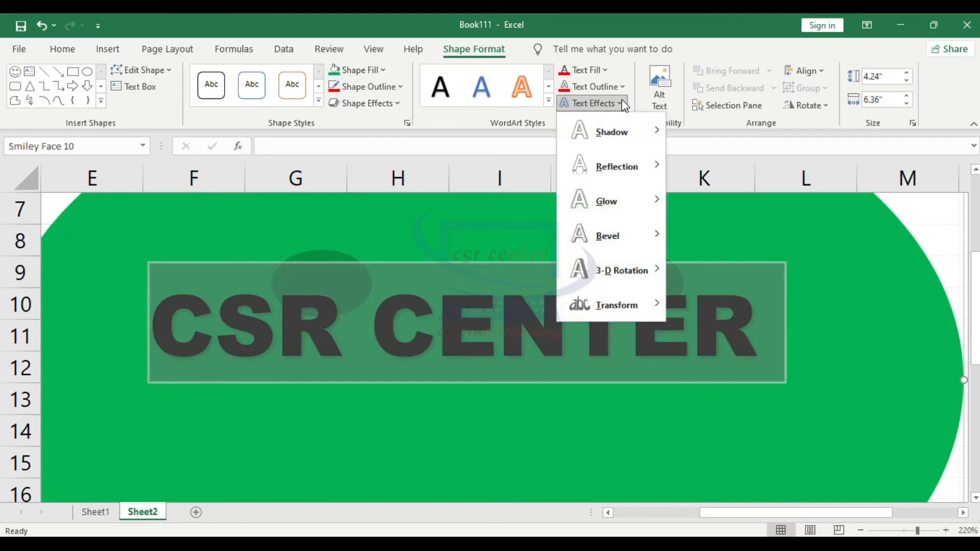
pyautogui.moveTo(634, 134)
pyautogui.click(767, 483)
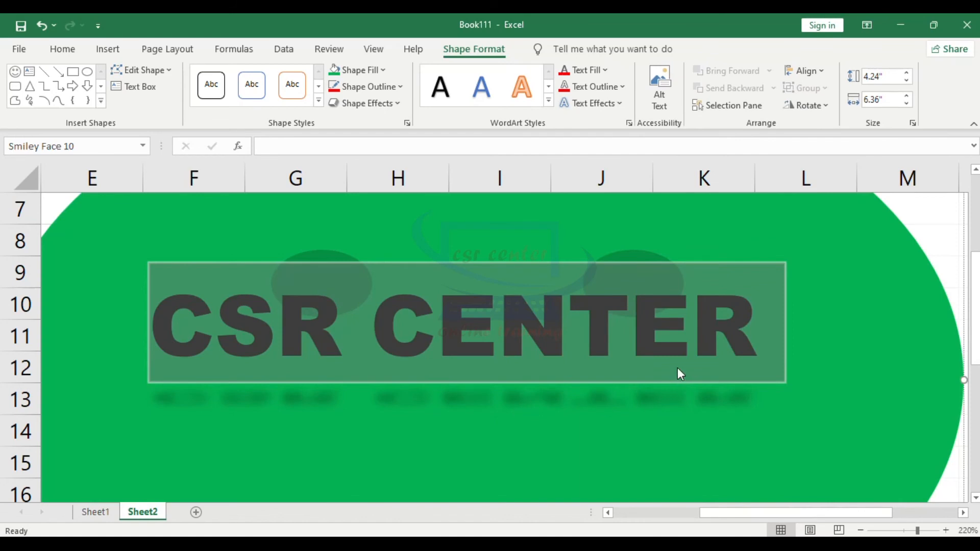
# - Open the shadow options for the CSR CENTER text and set the shadow colour to red
pyautogui.click(621, 104)
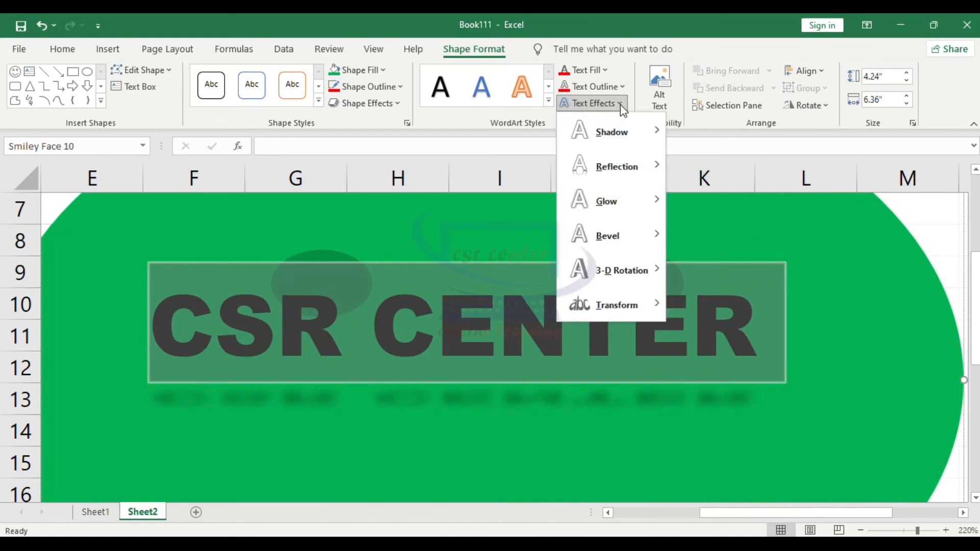
pyautogui.moveTo(622, 133)
pyautogui.click(721, 519)
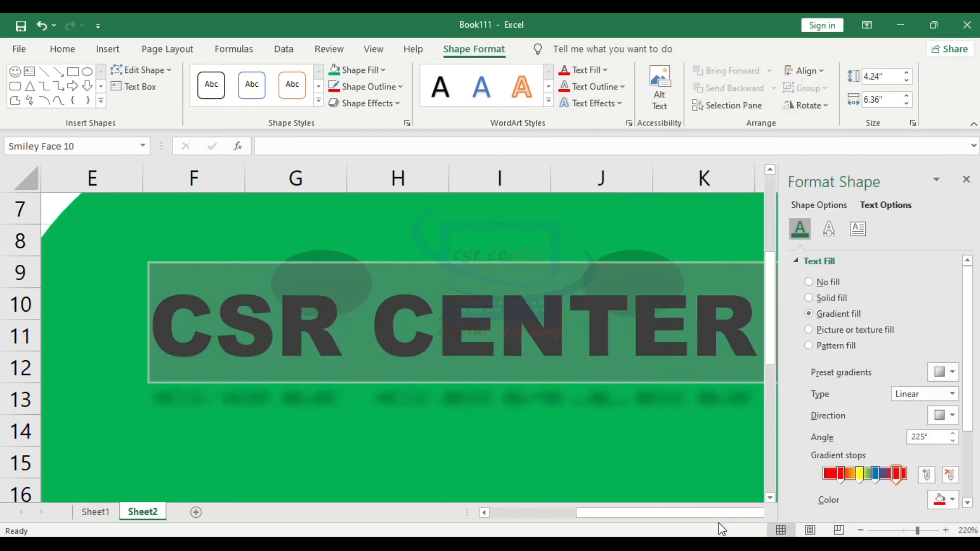
pyautogui.click(953, 306)
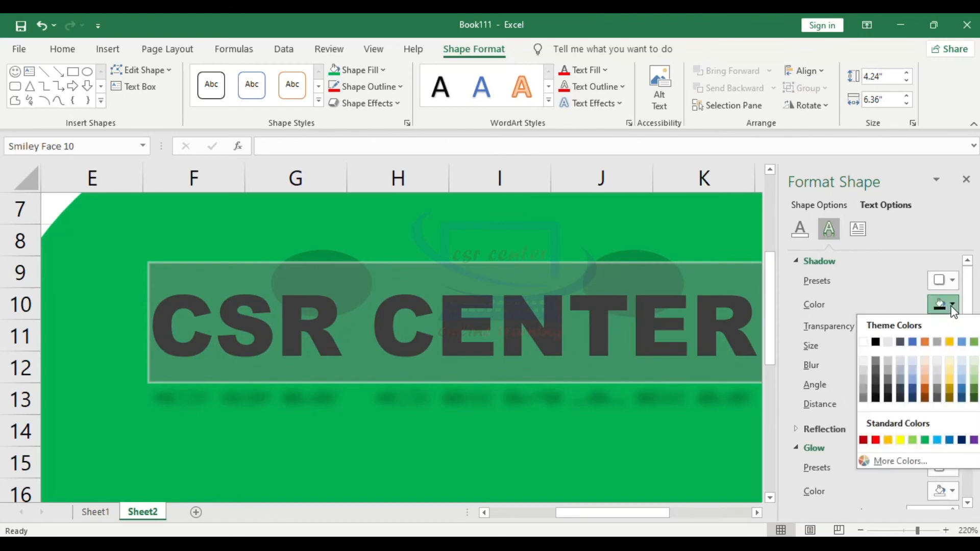
pyautogui.click(876, 440)
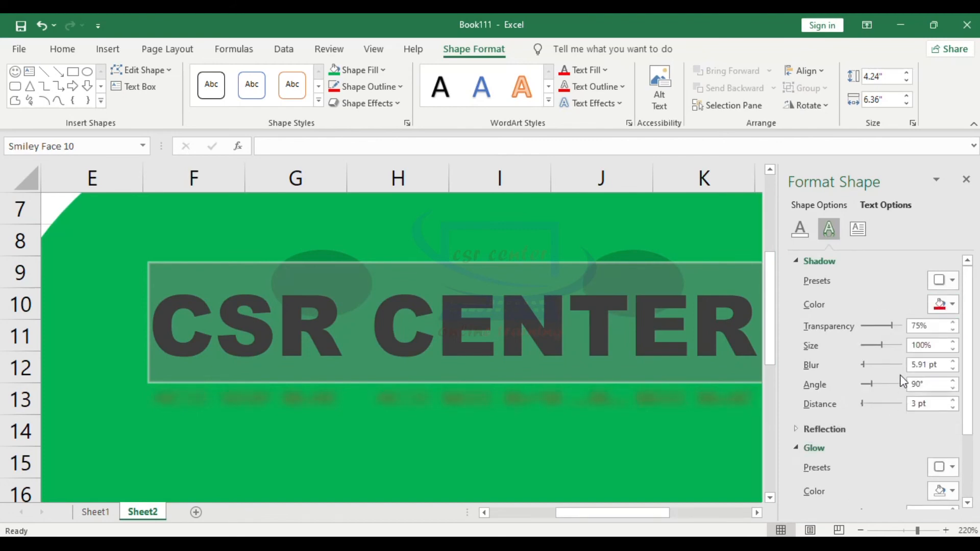
# - Set the text shadow's size to 111%, blur to 0 pt and angle to 239°, and close the formatting options
pyautogui.moveTo(884, 344); pyautogui.dragTo(886, 345)
pyautogui.moveTo(872, 384); pyautogui.dragTo(880, 384)
pyautogui.moveTo(887, 346); pyautogui.dragTo(847, 364)
pyautogui.moveTo(885, 390)
pyautogui.mouseDown()
pyautogui.moveTo(897, 382)
pyautogui.moveTo(877, 378)
pyautogui.moveTo(891, 375)
pyautogui.mouseUp()
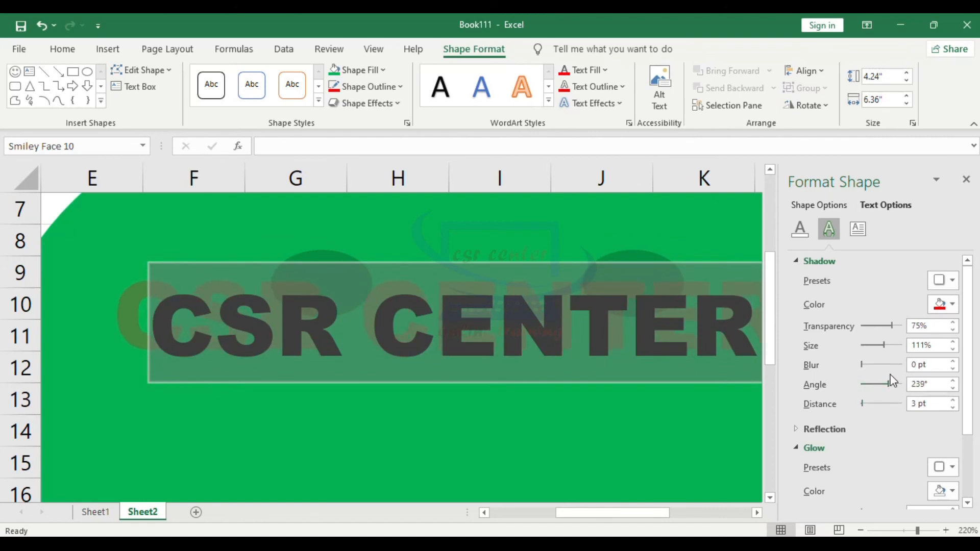
pyautogui.click(967, 179)
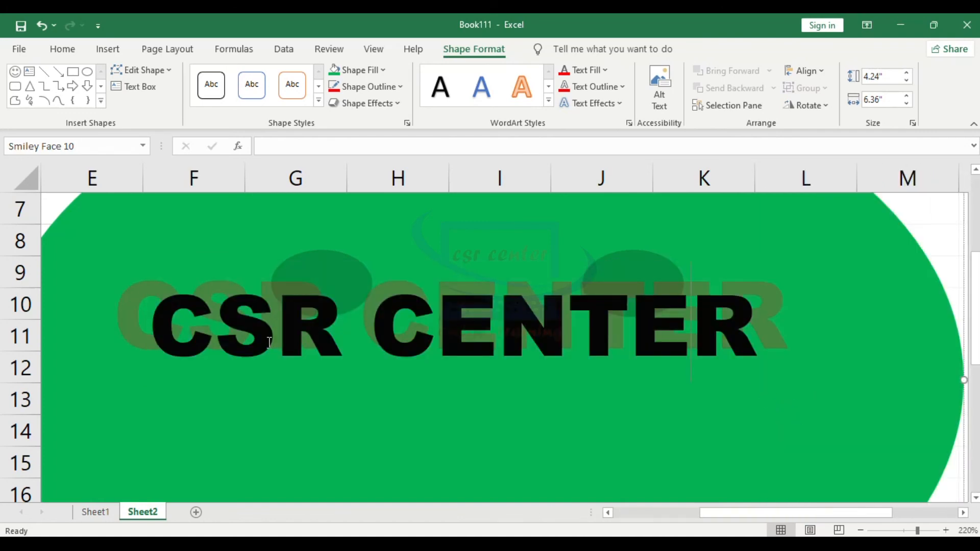
# - Select all the text in the smiley face and remove the shadow from CSR CENTER
pyautogui.moveTo(133, 300); pyautogui.dragTo(126, 294)
pyautogui.hotkey('ctrl', 'a')
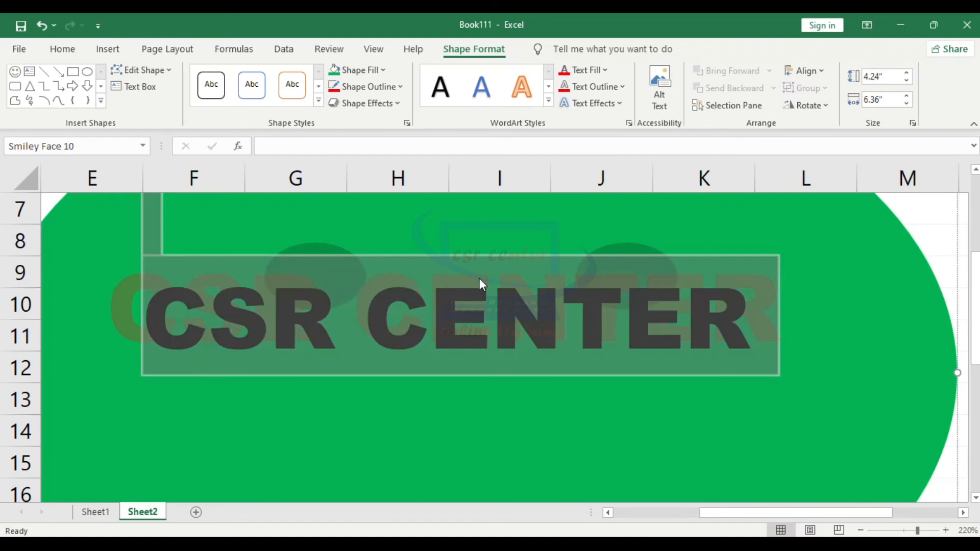
pyautogui.click(615, 103)
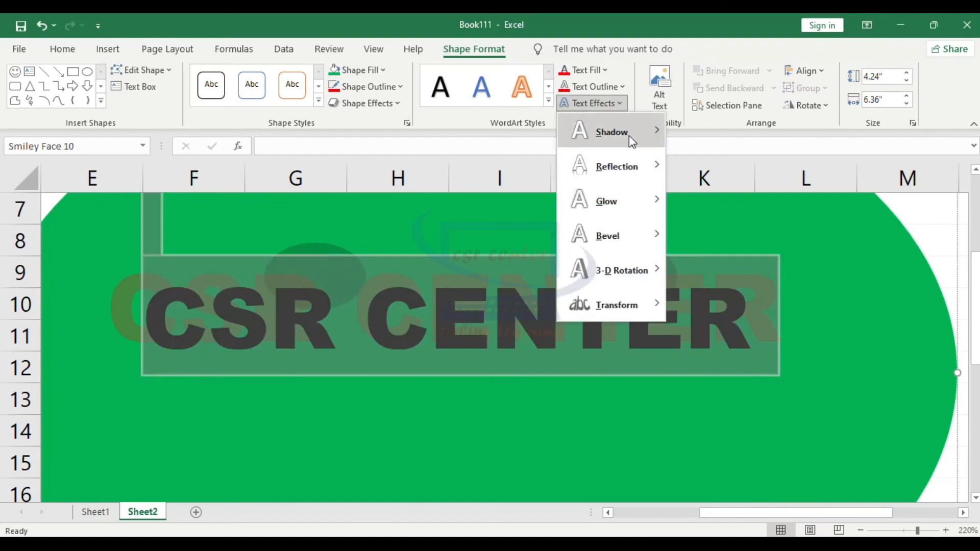
pyautogui.moveTo(629, 136)
pyautogui.click(687, 118)
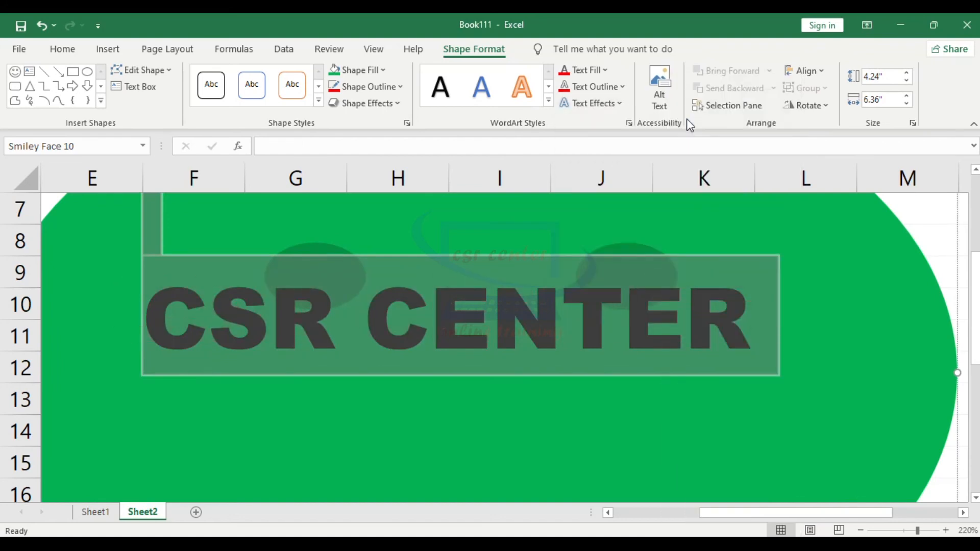
# - Apply the last of the reflection variations to the CSR CENTER text
pyautogui.click(619, 103)
pyautogui.moveTo(629, 173)
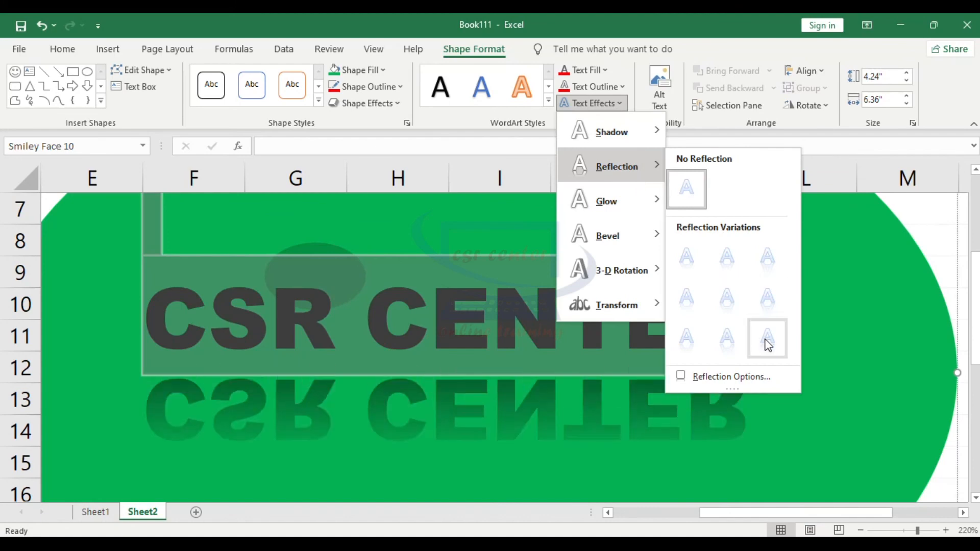
pyautogui.click(767, 339)
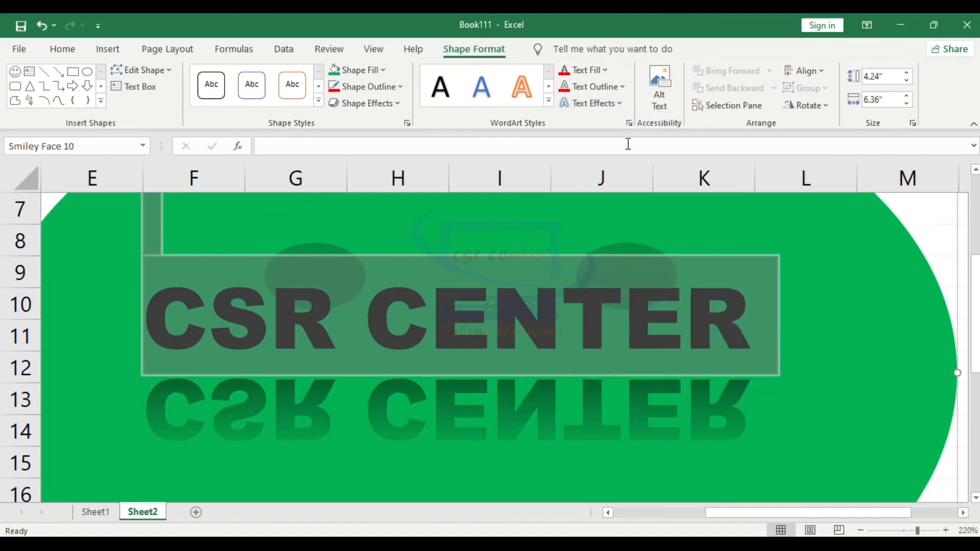
# - Remove the reflection from the CSR CENTER text by choosing No Reflection
pyautogui.click(592, 103)
pyautogui.moveTo(633, 167)
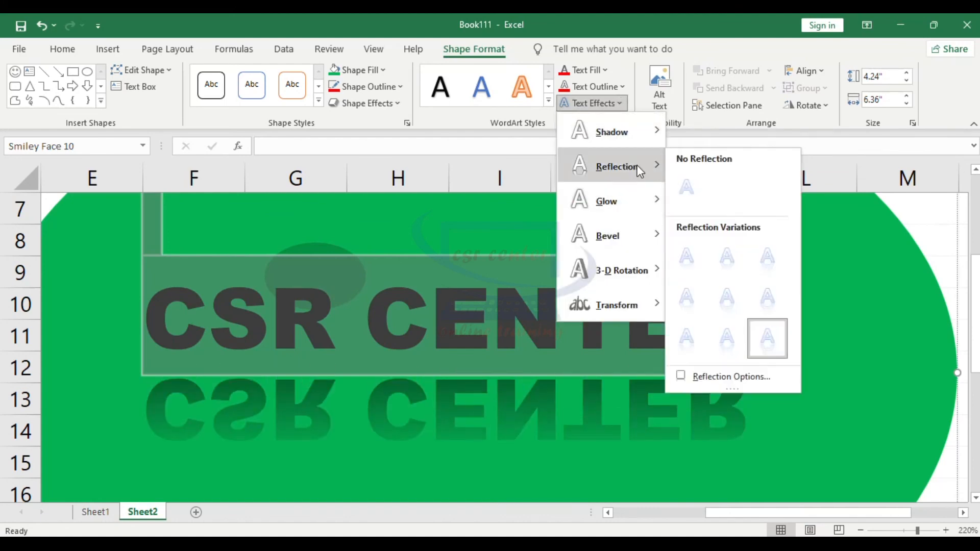
pyautogui.click(693, 193)
# - Preview the glow variations and apply the angled bevel preset to the CSR CENTER text
pyautogui.click(619, 103)
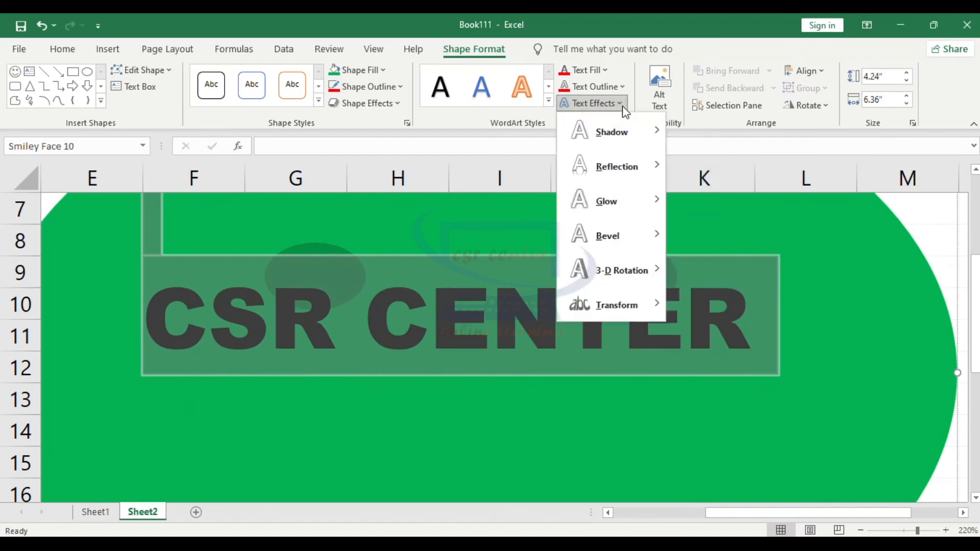
pyautogui.moveTo(626, 205)
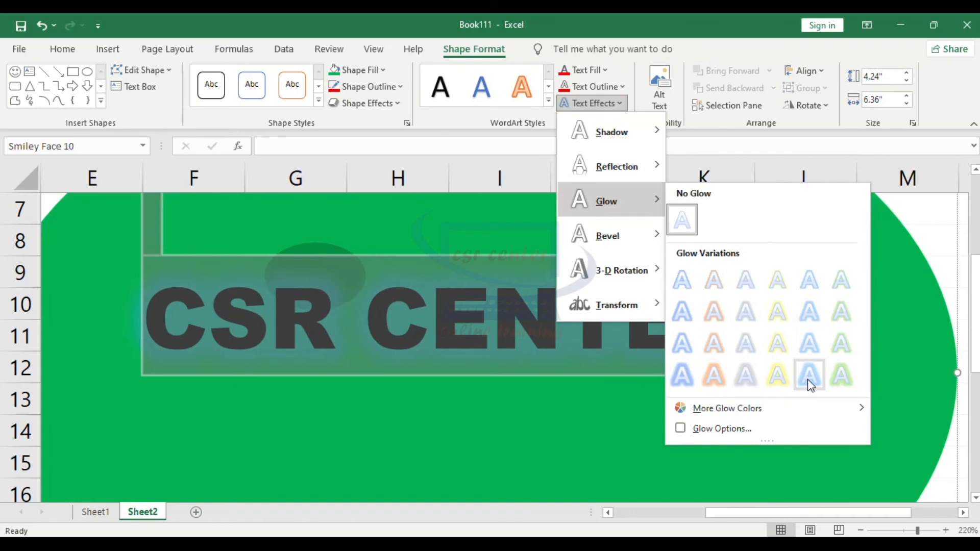
pyautogui.moveTo(649, 239)
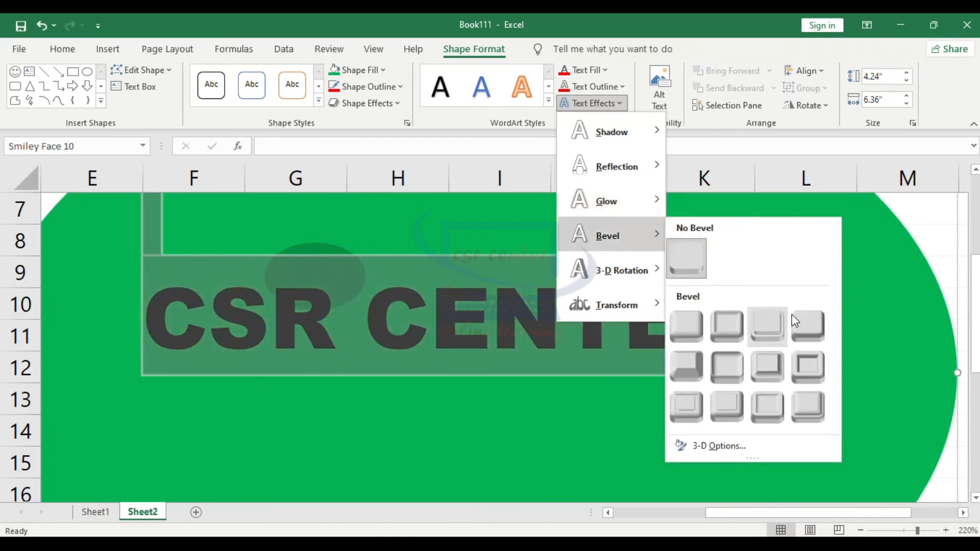
pyautogui.click(688, 366)
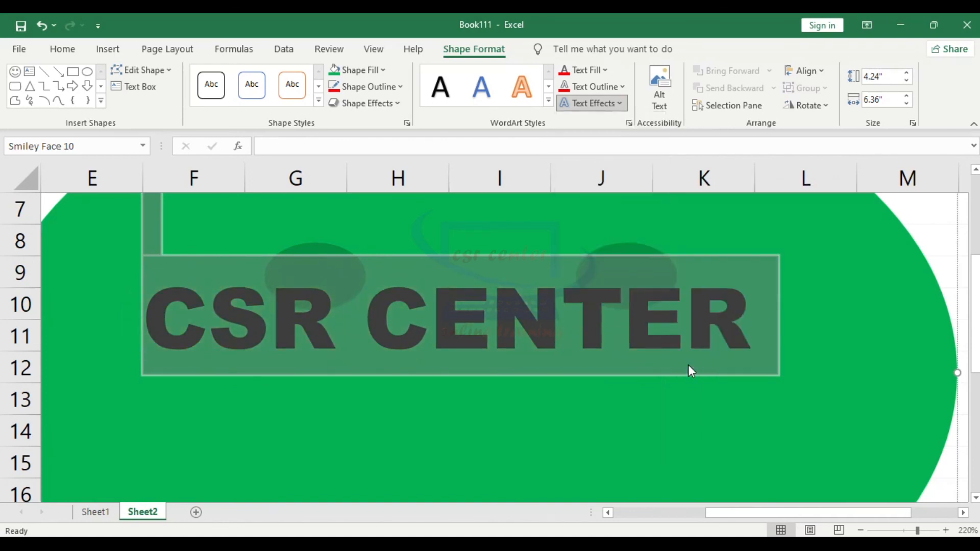
# - Apply an upright, steeply turned 3-D rotation from the Parallel presets to the CSR CENTER text
pyautogui.tripleClick(326, 292)
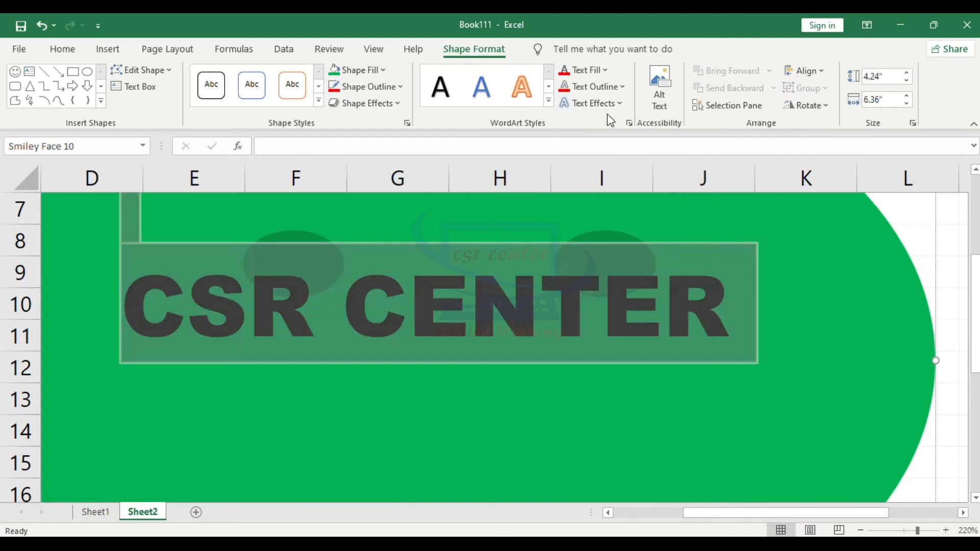
pyautogui.click(621, 103)
pyautogui.moveTo(631, 270)
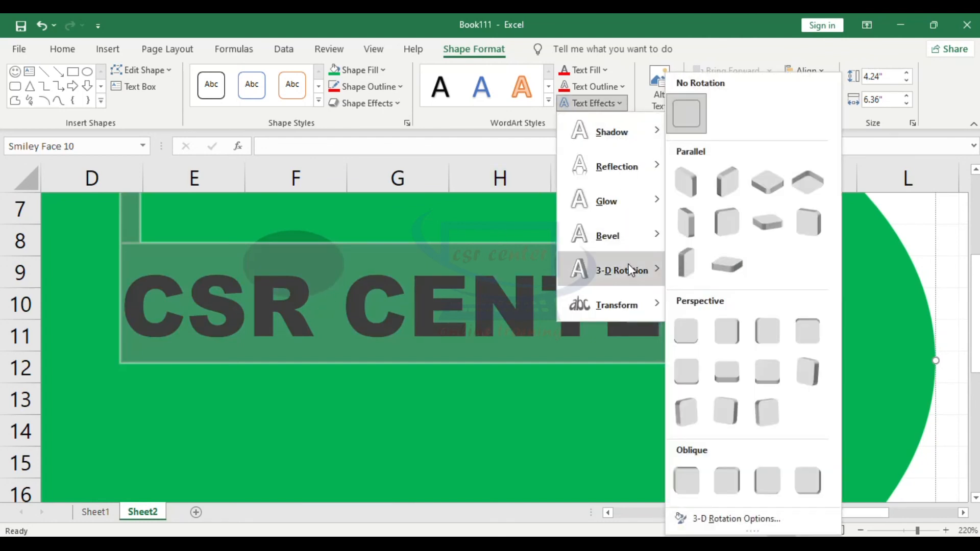
pyautogui.click(688, 264)
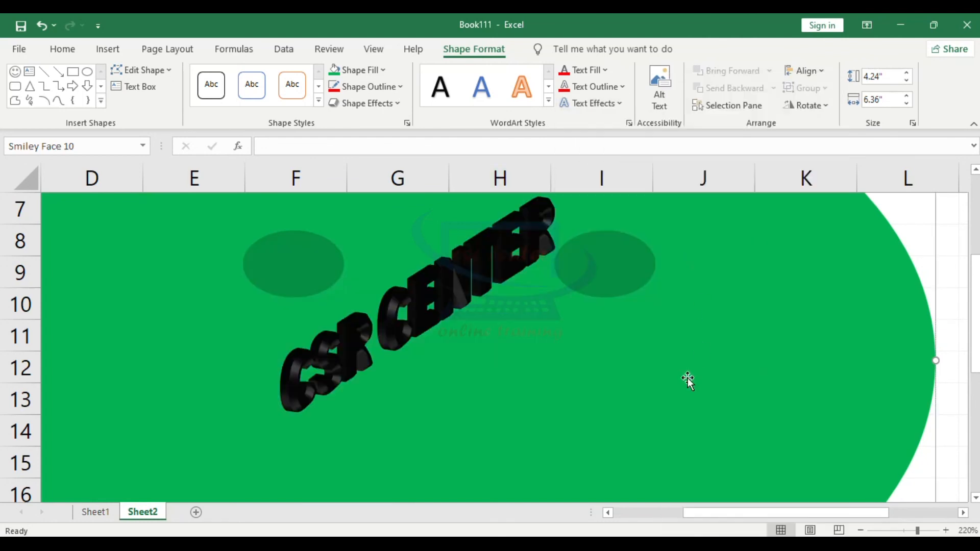
# - Apply the upward triangle warp transform to the CSR CENTER text and deselect the shape to view it
pyautogui.hotkey('ctrl', 'z')
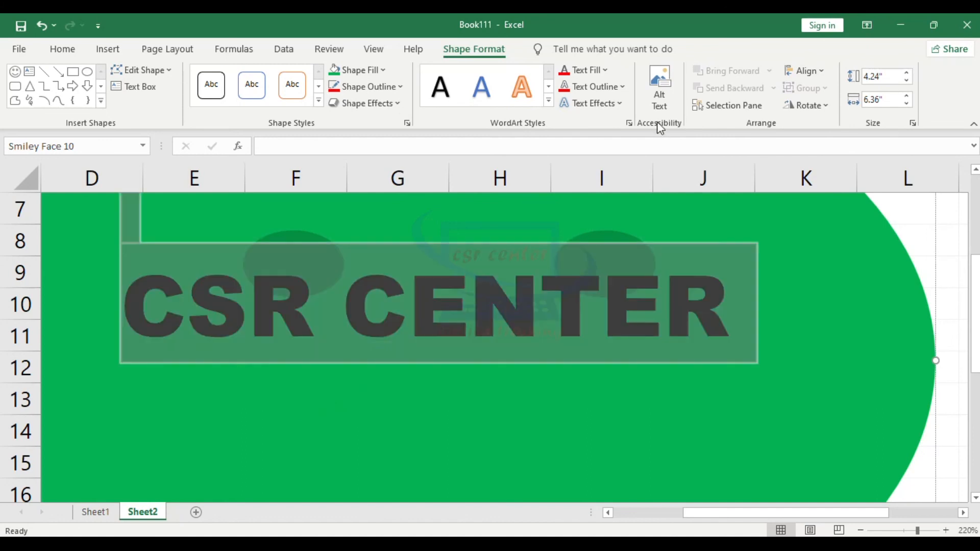
pyautogui.click(625, 104)
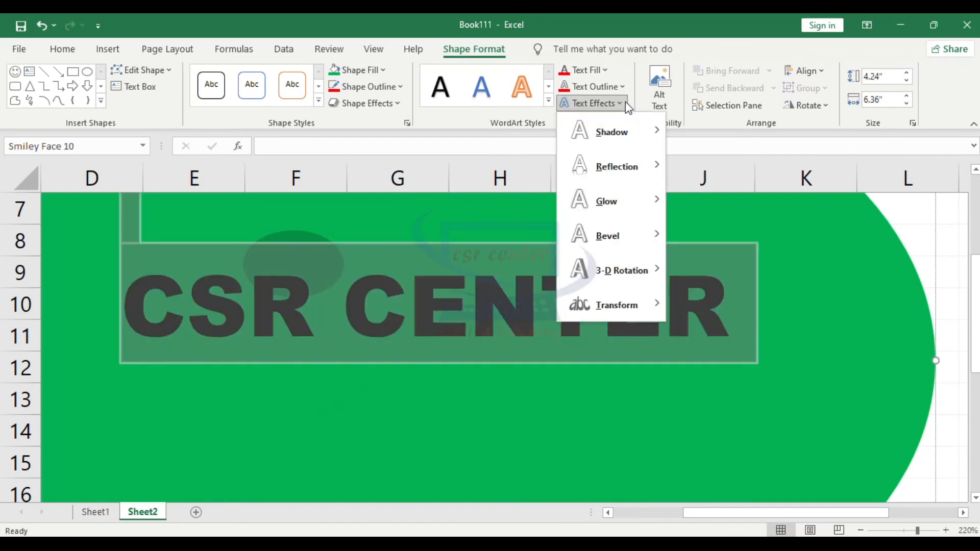
pyautogui.moveTo(620, 307)
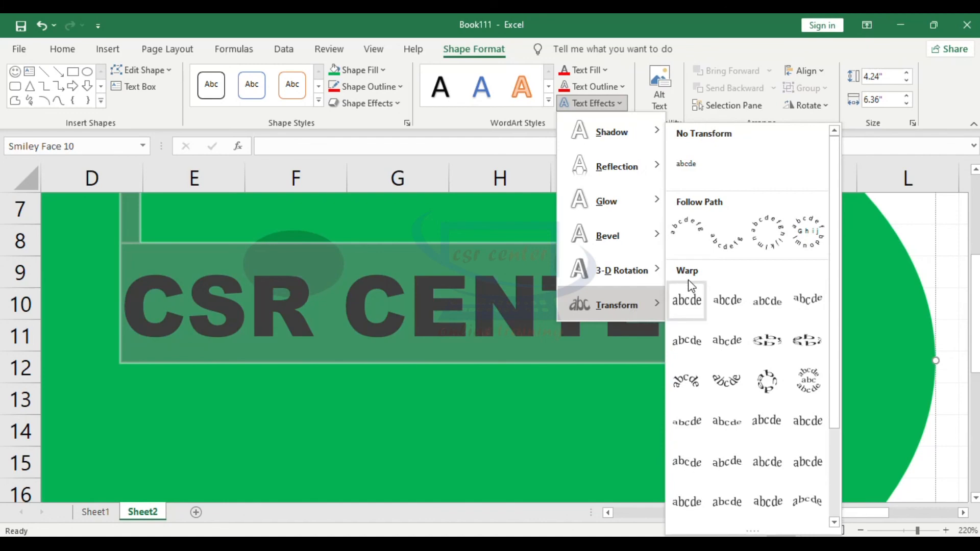
pyautogui.click(767, 300)
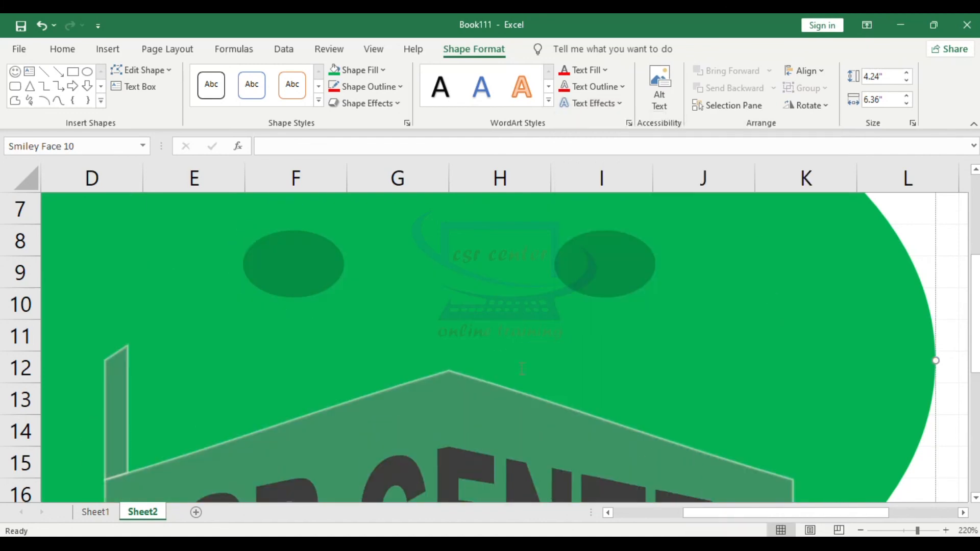
pyautogui.scroll(-4, 522, 369)
pyautogui.scroll(2, 475, 383)
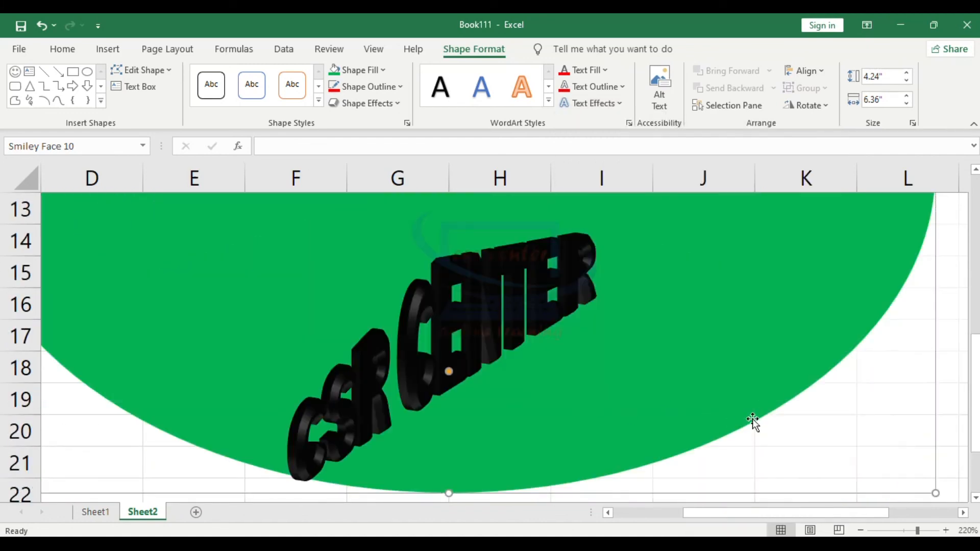
pyautogui.click(880, 441)
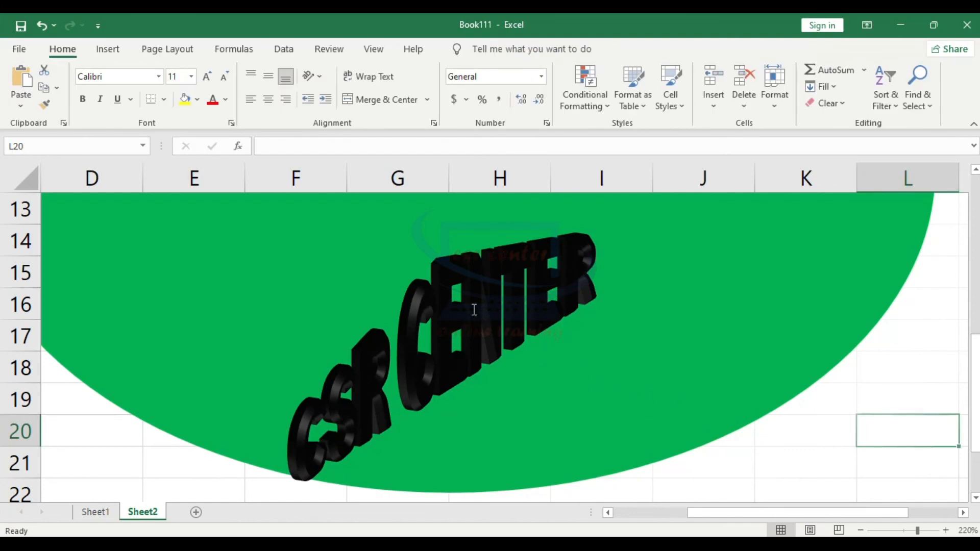
# - Change the CSR CENTER text transform to the stop-sign-shaped warp and view the whole smiley face at 100% zoom
pyautogui.click(433, 320)
pyautogui.hotkey('ctrl', 'a')
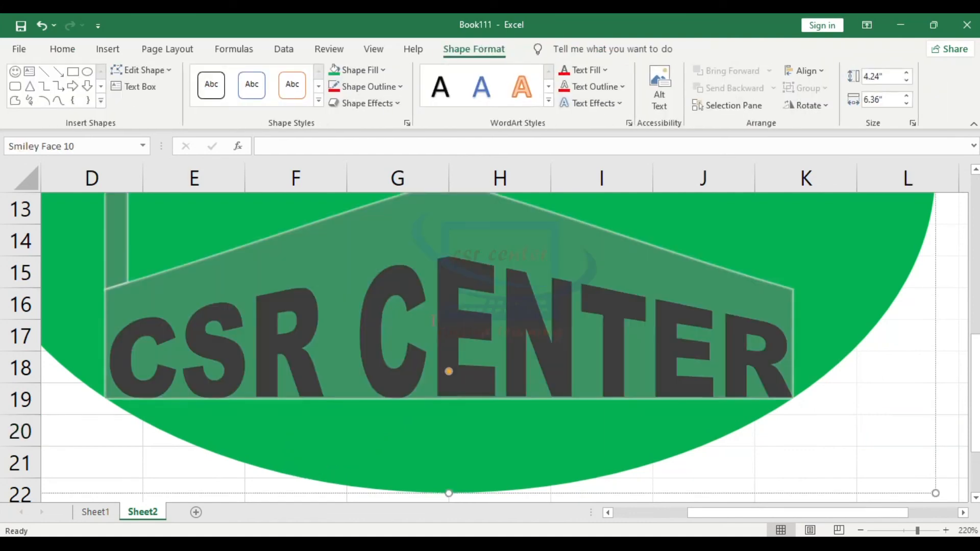
pyautogui.click(625, 105)
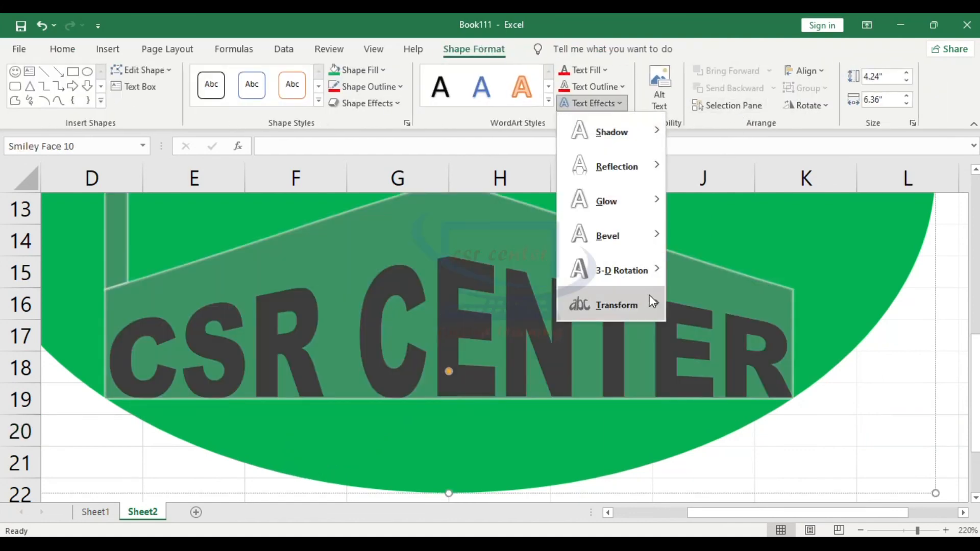
pyautogui.moveTo(648, 302)
pyautogui.click(733, 304)
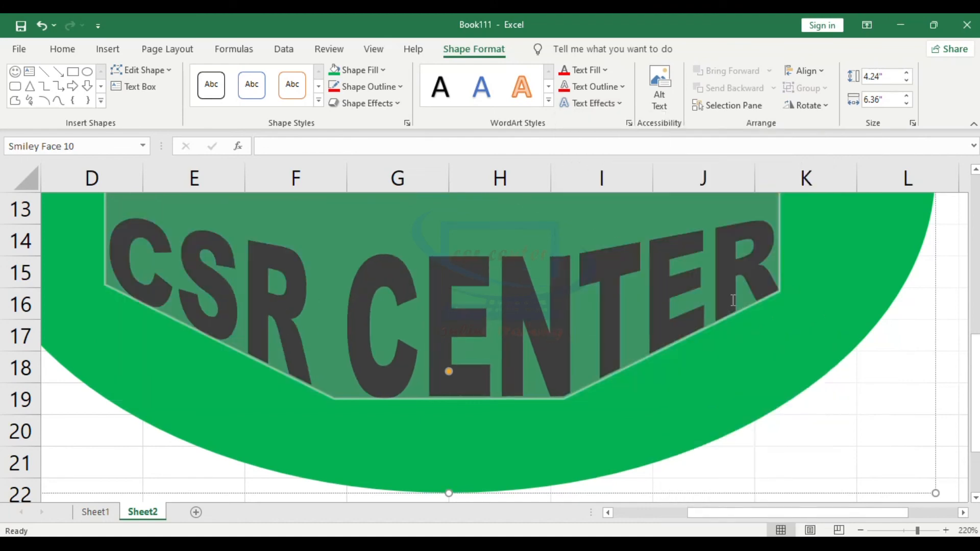
pyautogui.click(775, 453)
pyautogui.click(775, 452)
pyautogui.scroll(-8, 576, 372)
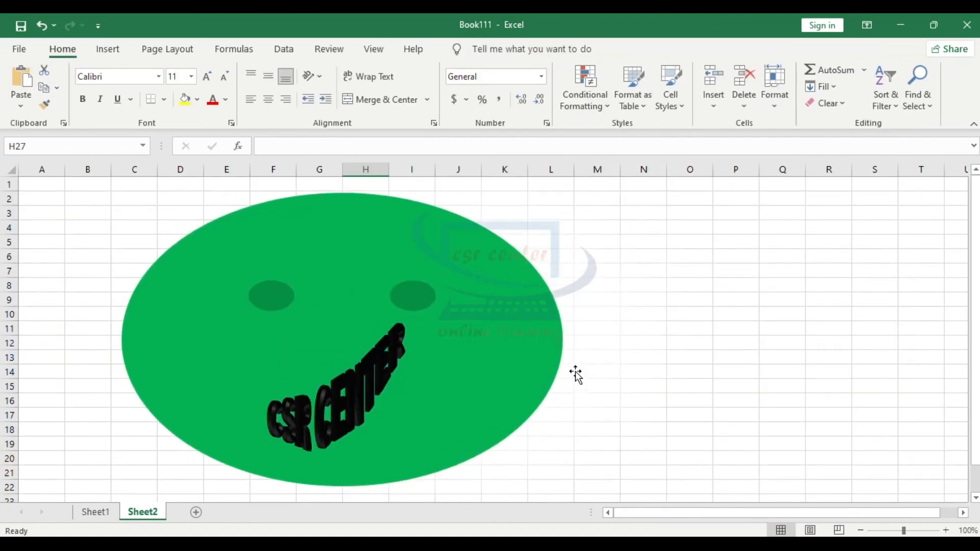
# - Select the smiley face shape and display its shape formatting tools
pyautogui.click(415, 378)
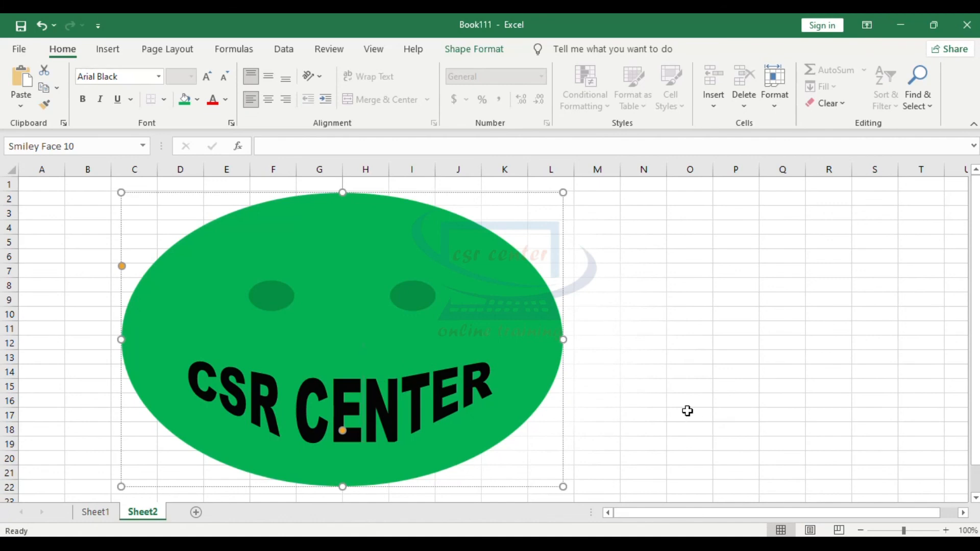
pyautogui.click(481, 49)
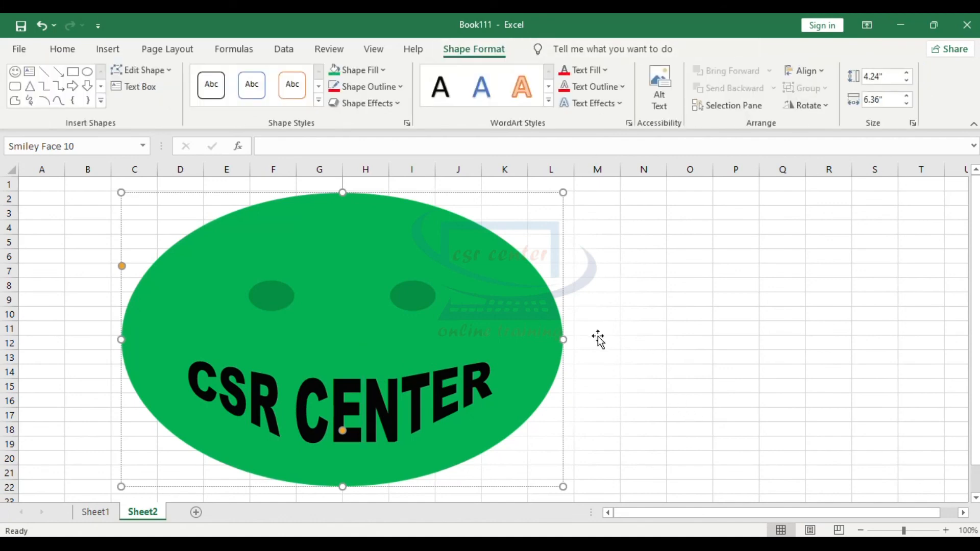